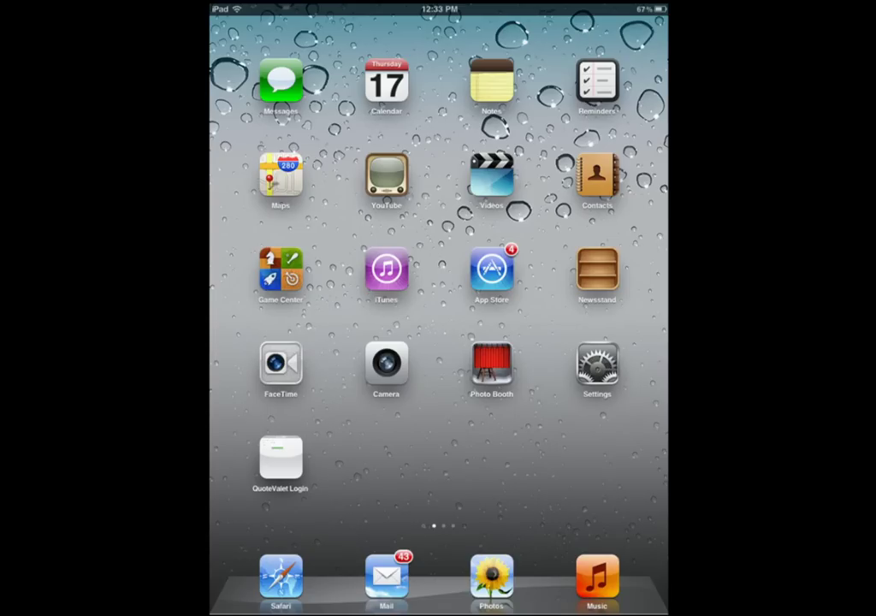
# Launch the QuoteValet Login app from the iPad home screen
pyautogui.click(281, 460)
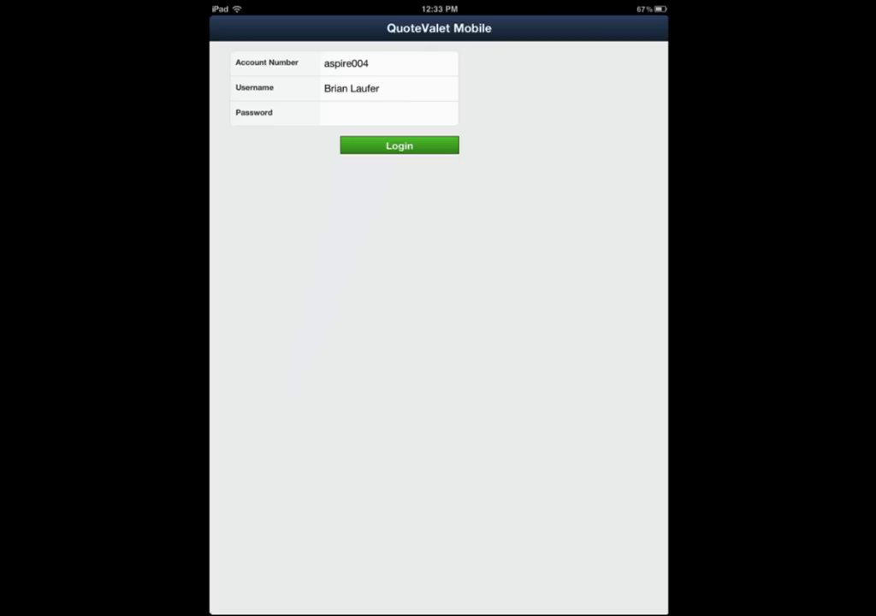
# Enter the account password in QuoteValet Mobile and log in
pyautogui.click(389, 113)
pyautogui.write('password')
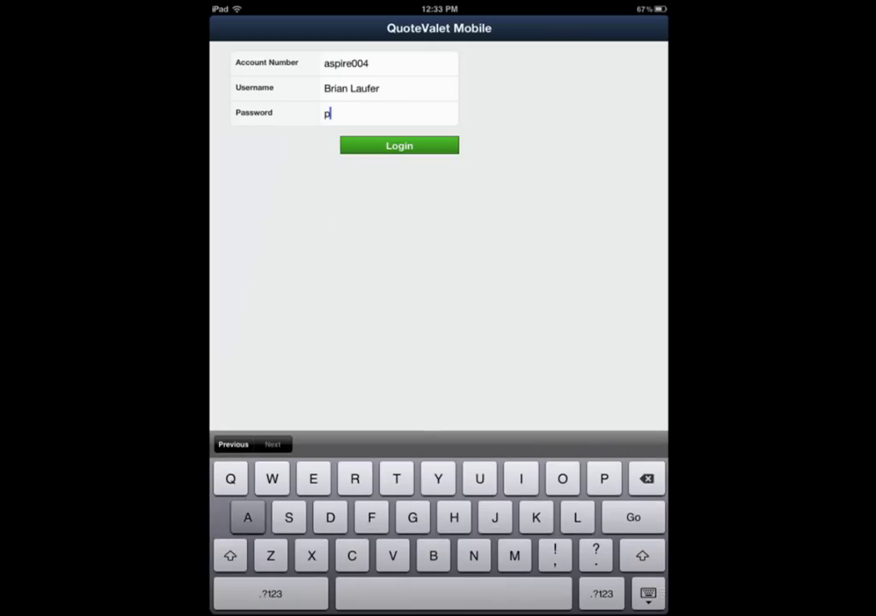
pyautogui.press('Return')
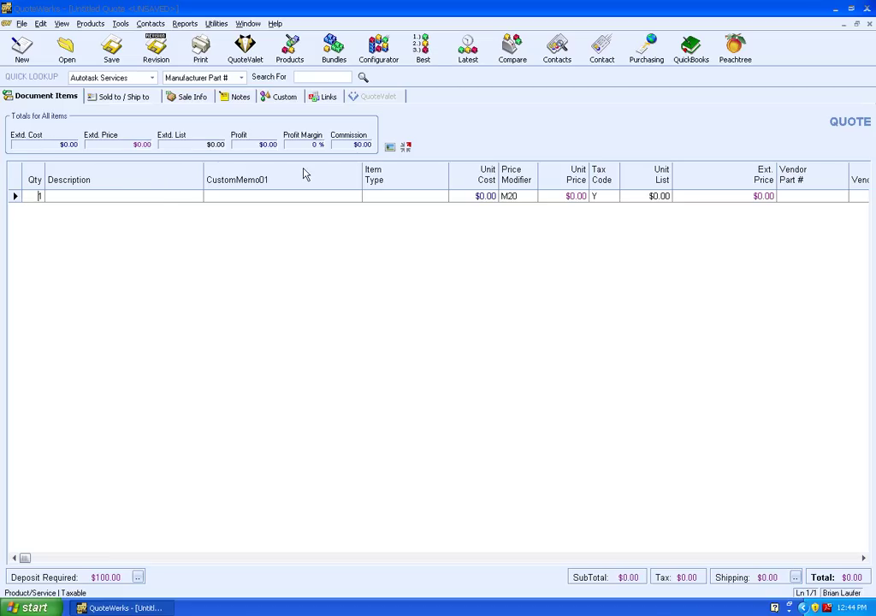
# Search products for 'hp Proliant ml330' and append server 654077-S01 with live pricing
pyautogui.click(290, 53)
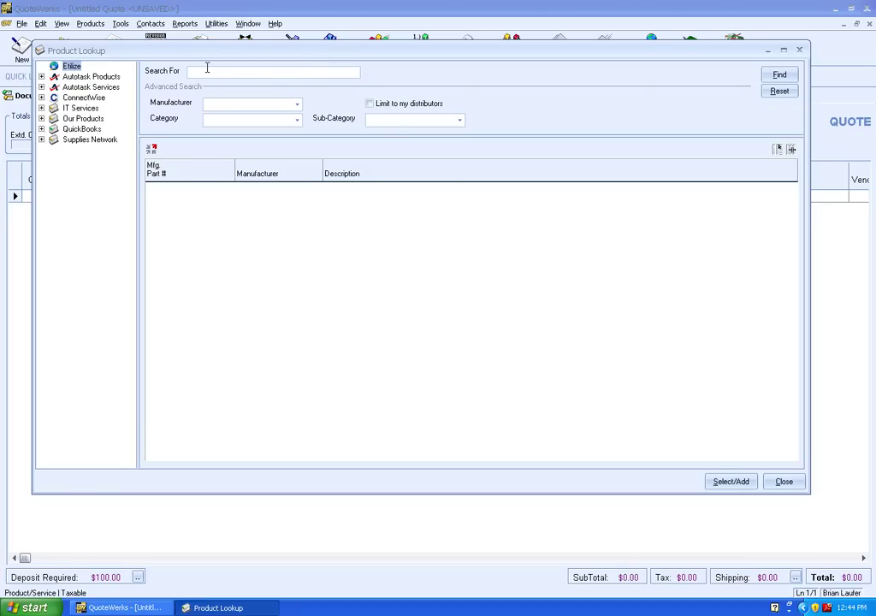
pyautogui.write('hp Proliant ml330')
pyautogui.click(778, 76)
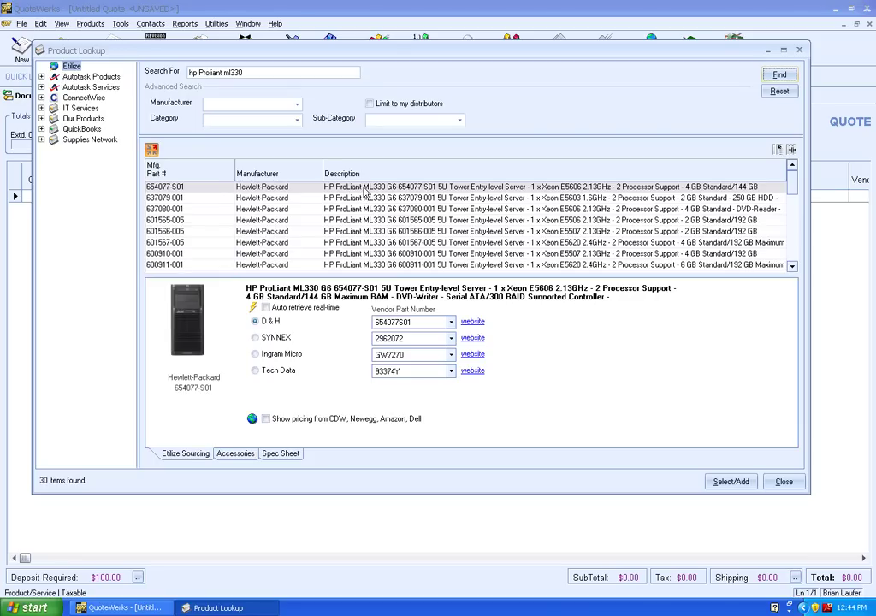
pyautogui.click(253, 310)
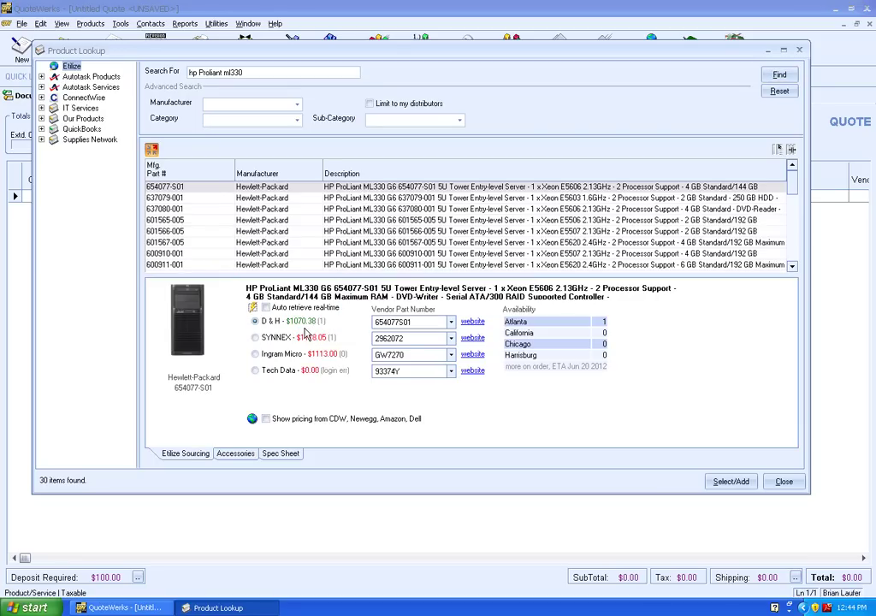
pyautogui.doubleClick(272, 324)
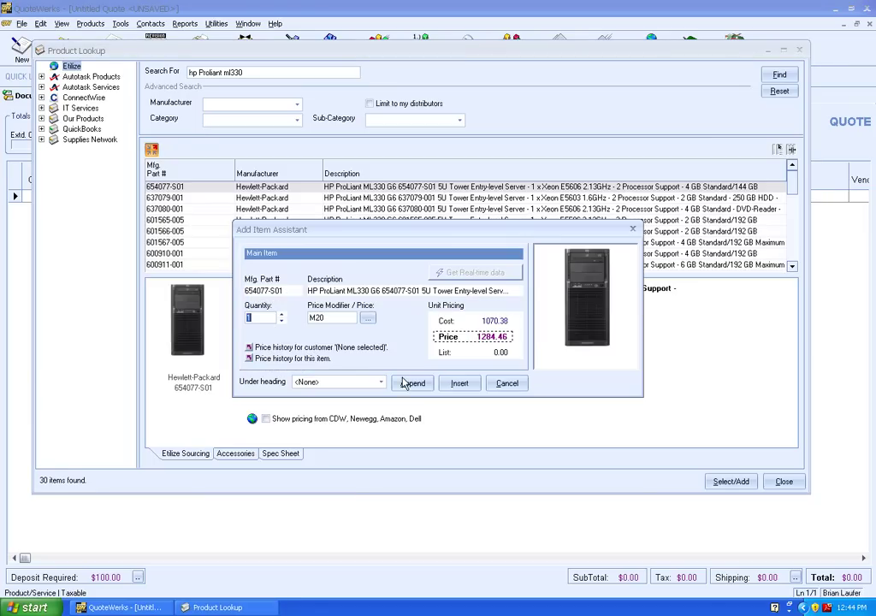
pyautogui.click(412, 384)
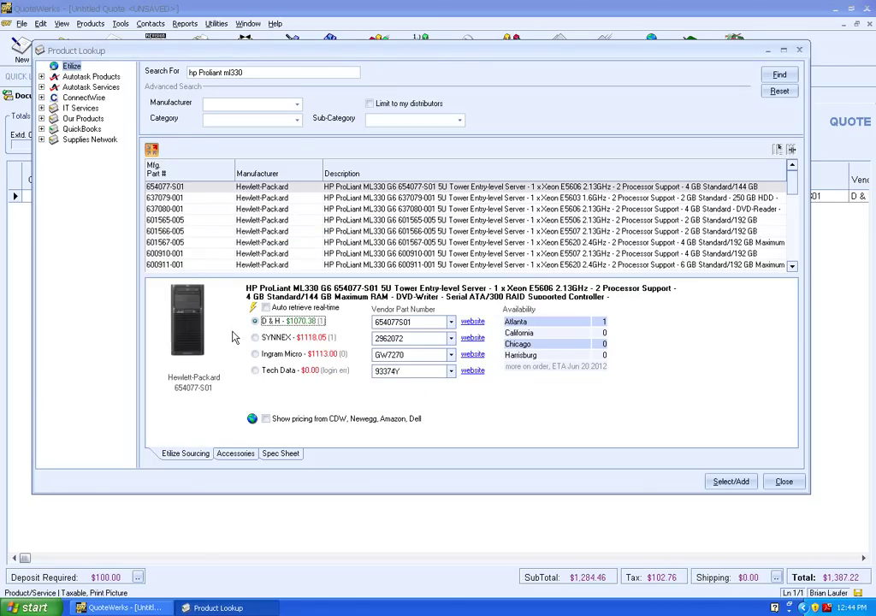
# Add the HP 16x DVD-ROM Drive from SYNNEX as an optional CD/DVD accessory
pyautogui.click(237, 459)
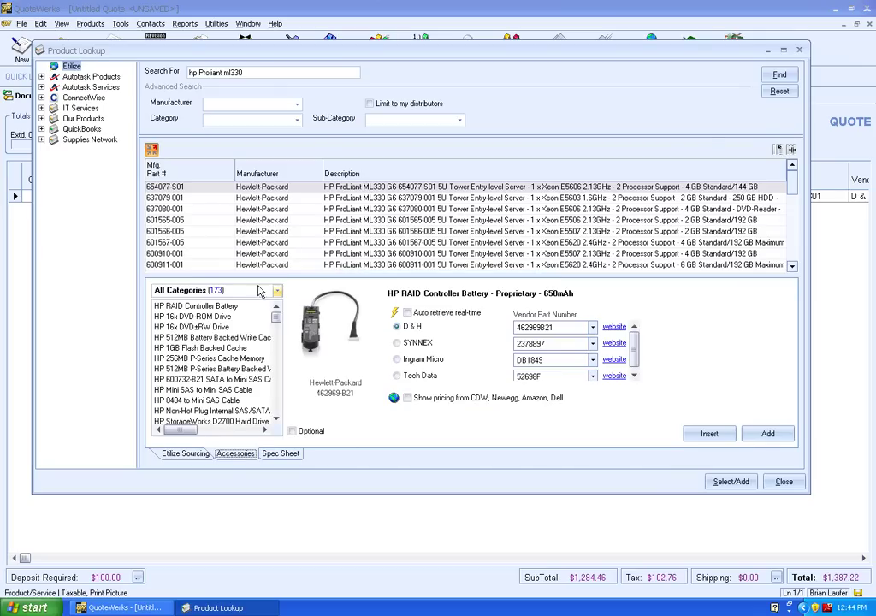
pyautogui.click(277, 291)
pyautogui.click(262, 319)
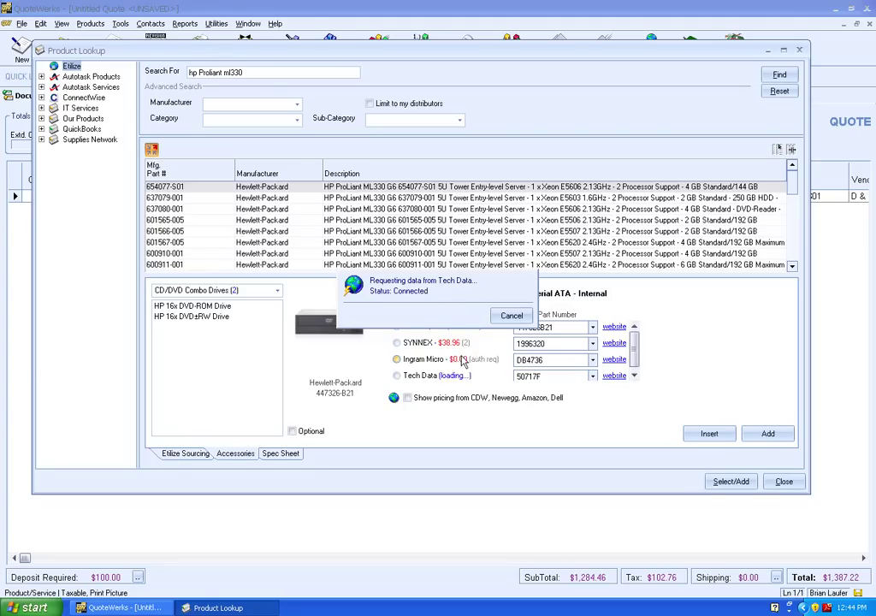
pyautogui.click(417, 344)
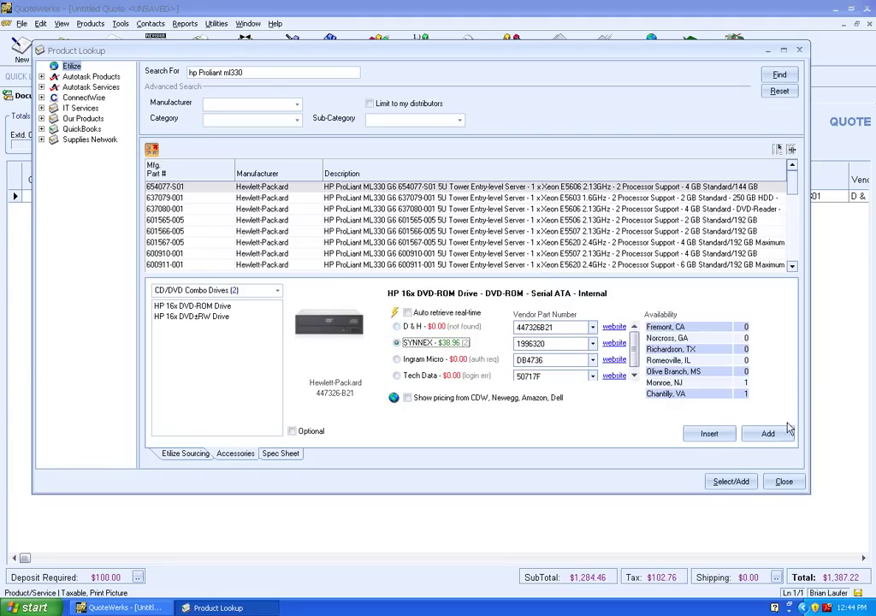
pyautogui.click(305, 433)
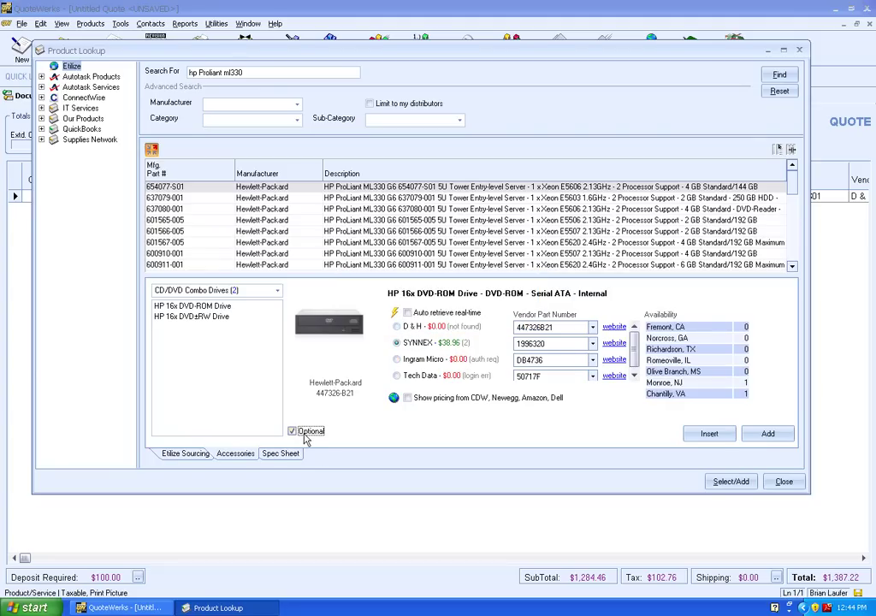
pyautogui.click(770, 433)
# Add the HP StorageWorks EH957A tape drive from Ingram Micro, then close the product lookup
pyautogui.click(277, 290)
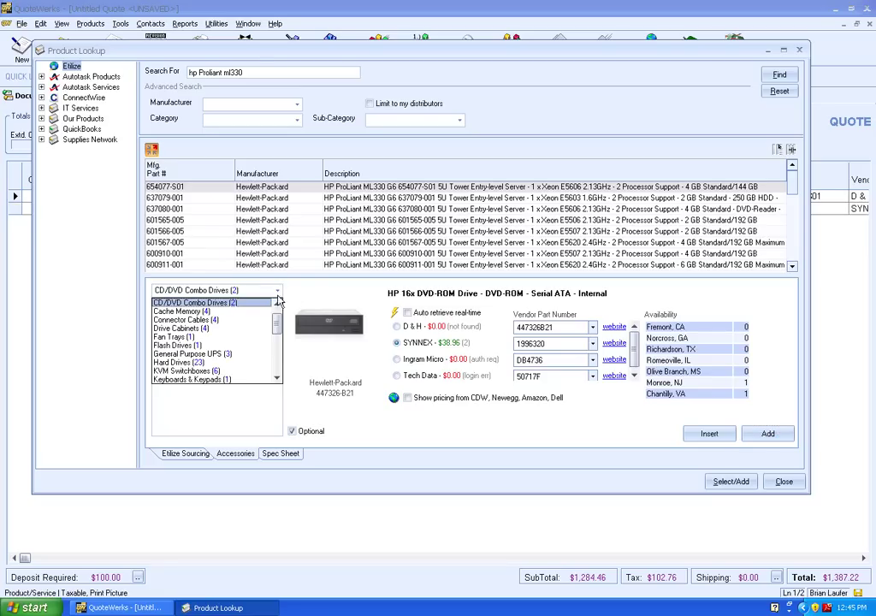
pyautogui.moveTo(272, 330); pyautogui.dragTo(275, 381)
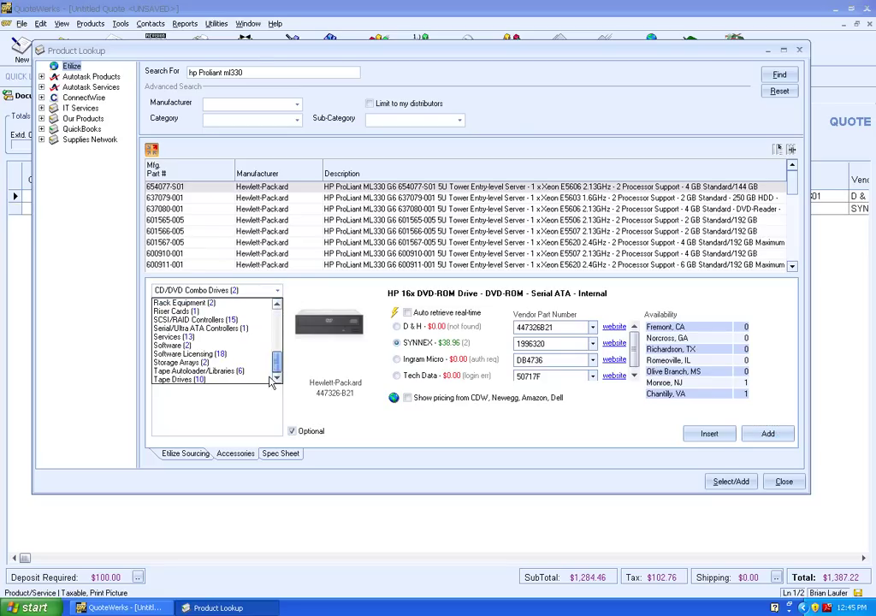
pyautogui.click(233, 382)
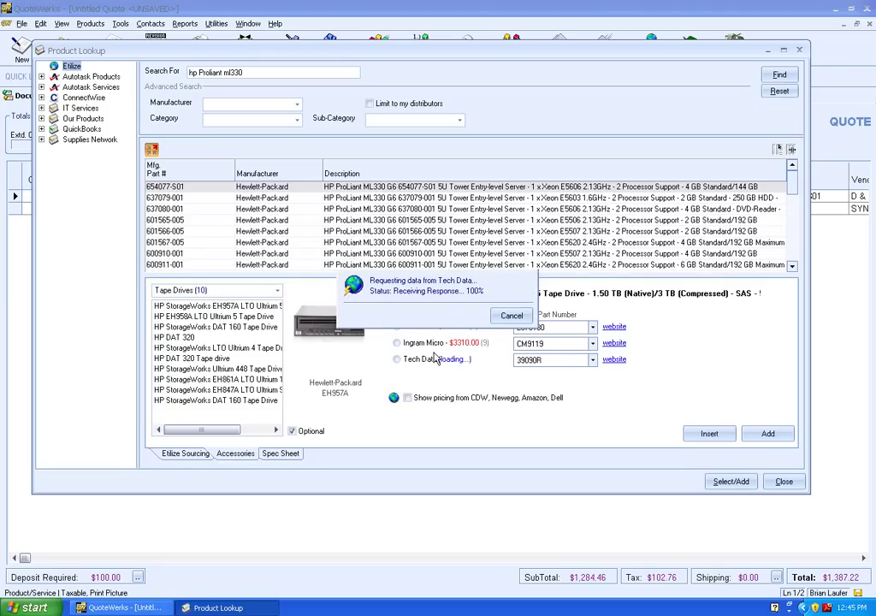
pyautogui.click(397, 343)
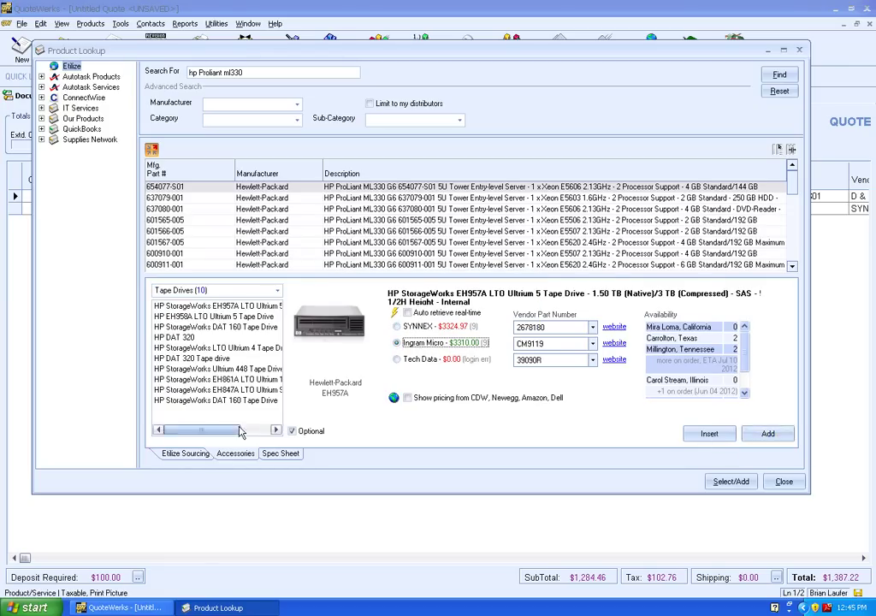
pyautogui.click(771, 434)
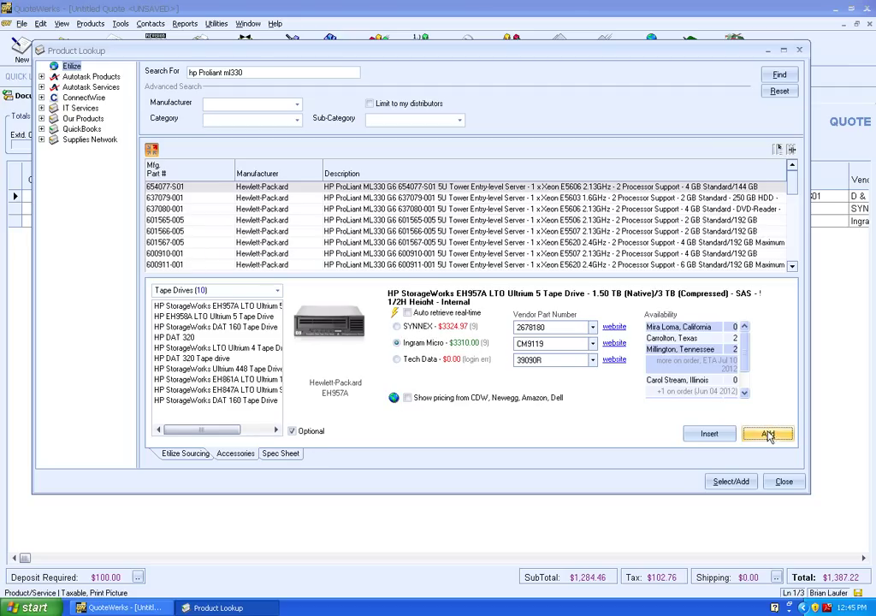
pyautogui.click(796, 485)
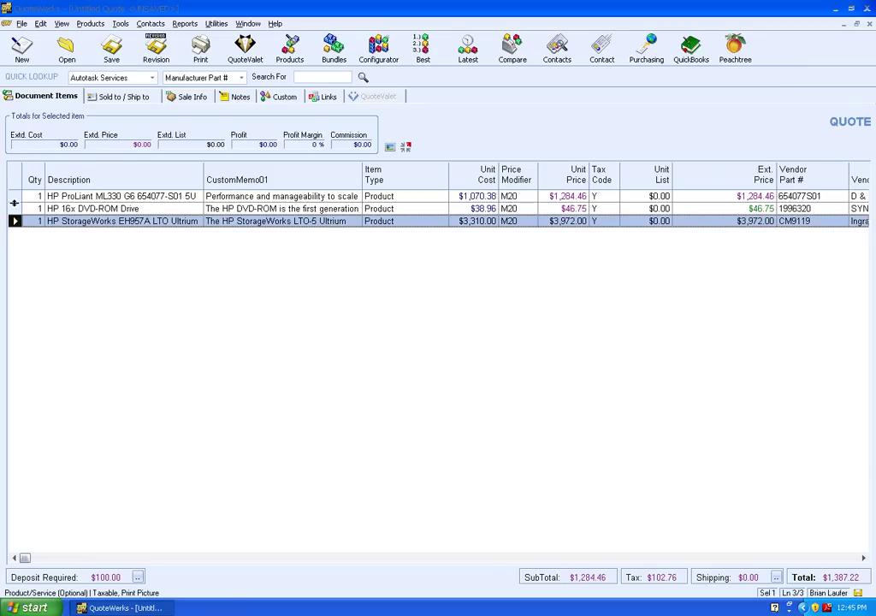
# Convert all three quote lines into a single group
pyautogui.hotkey('ctrl', 'a')
pyautogui.rightClick(13, 159)
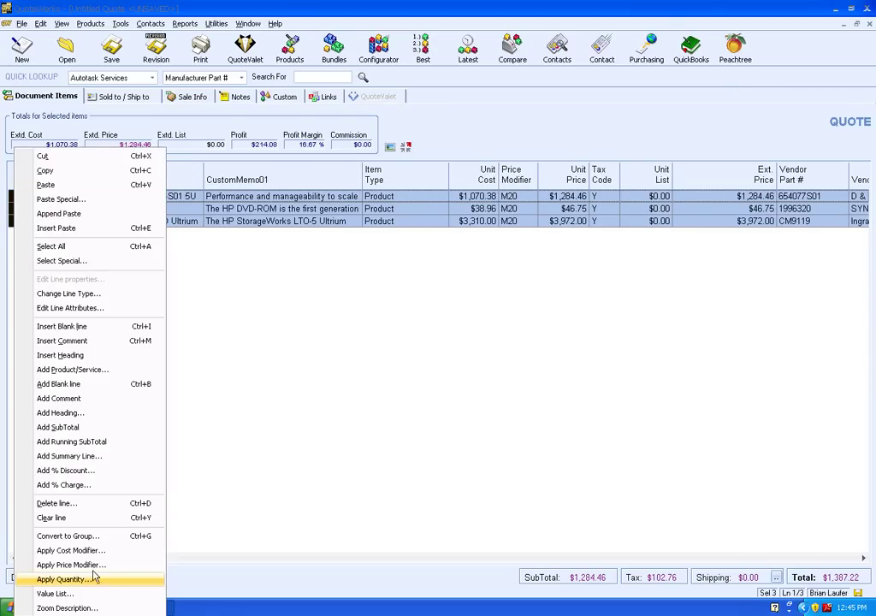
pyautogui.click(80, 536)
pyautogui.click(503, 361)
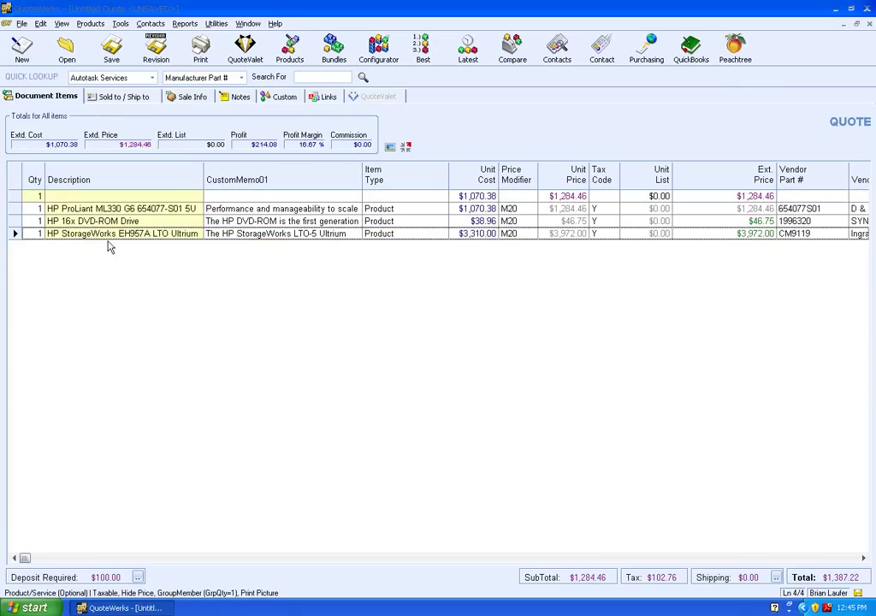
# Change the group header's description to 'HP ProLiant ML330'
pyautogui.click(75, 196)
pyautogui.moveTo(121, 208)
pyautogui.mouseDown()
pyautogui.moveTo(50, 206)
pyautogui.moveTo(77, 196)
pyautogui.mouseUp()
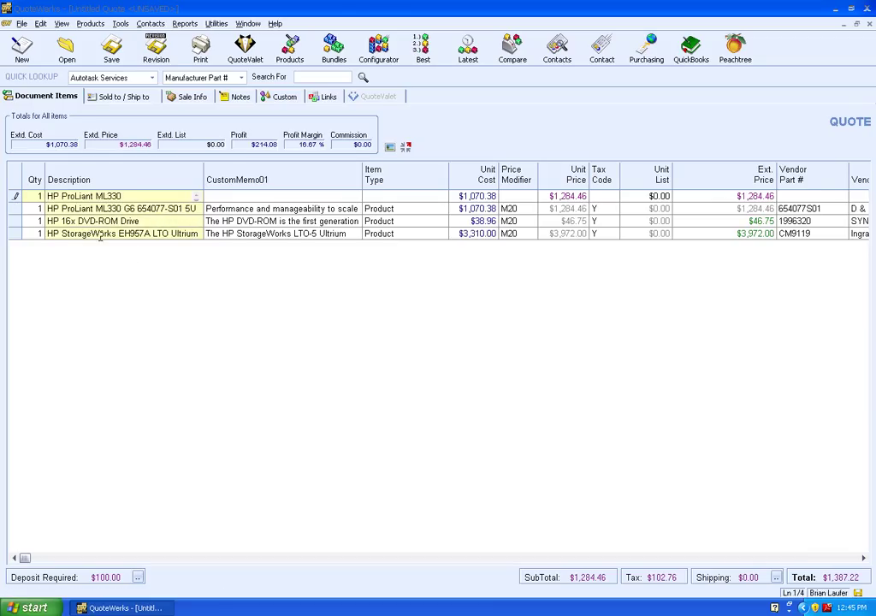
pyautogui.click(14, 221)
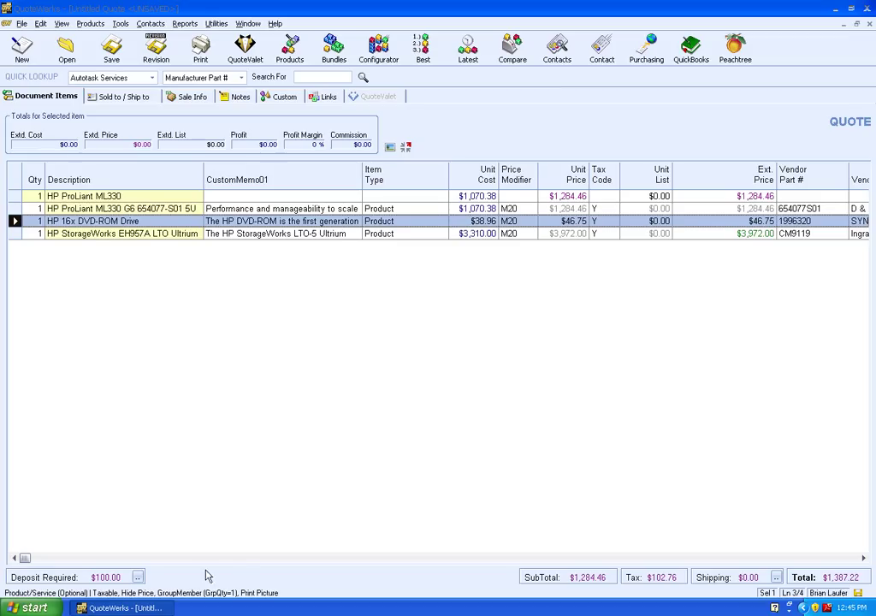
pyautogui.click(107, 233)
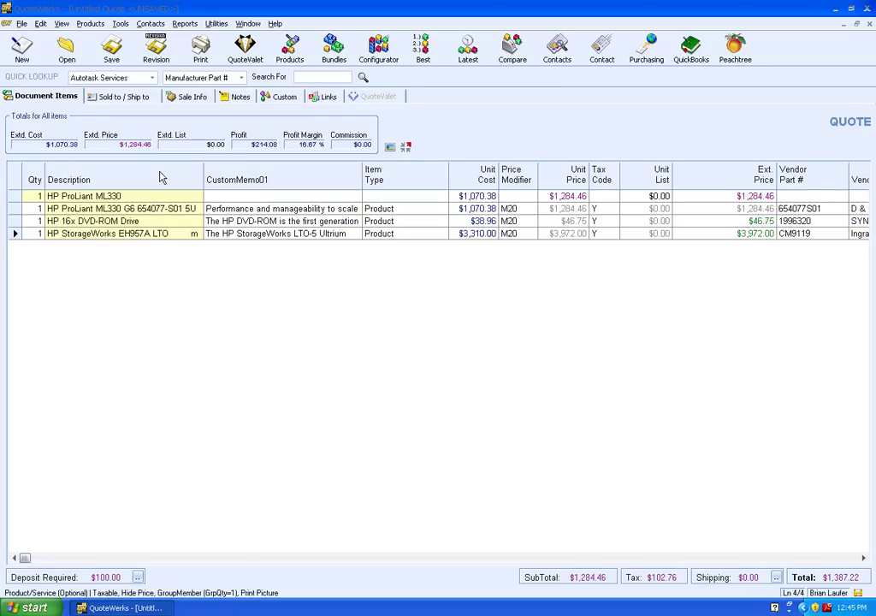
# Search for 'HP Proliant ml350' and append server 661326-S01 from D & H at $1,814.99
pyautogui.click(291, 56)
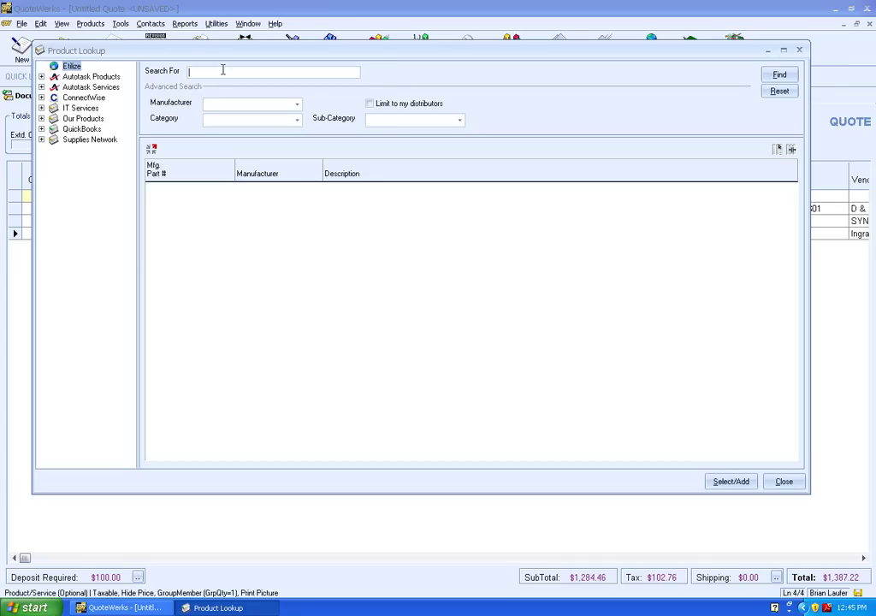
pyautogui.write('HP Proliant ml350')
pyautogui.click(780, 75)
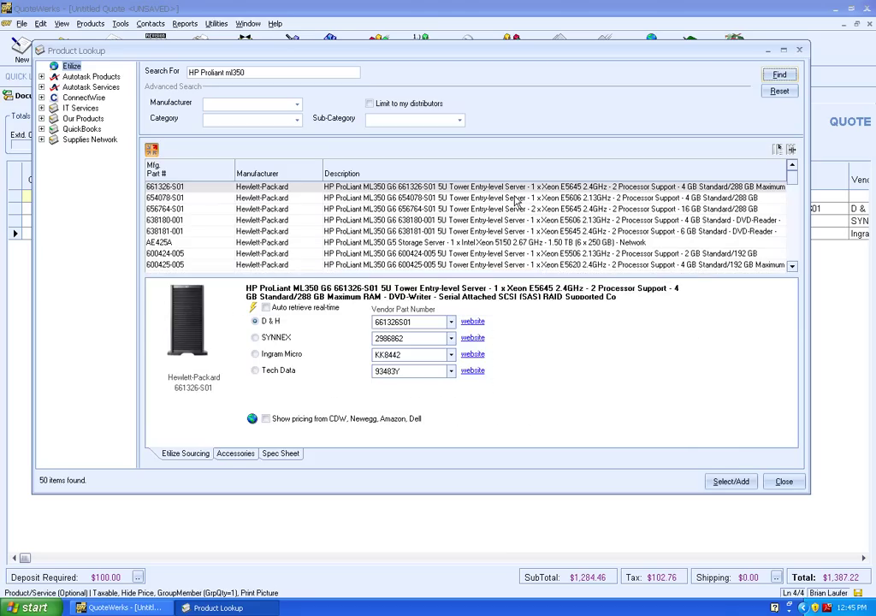
pyautogui.click(252, 309)
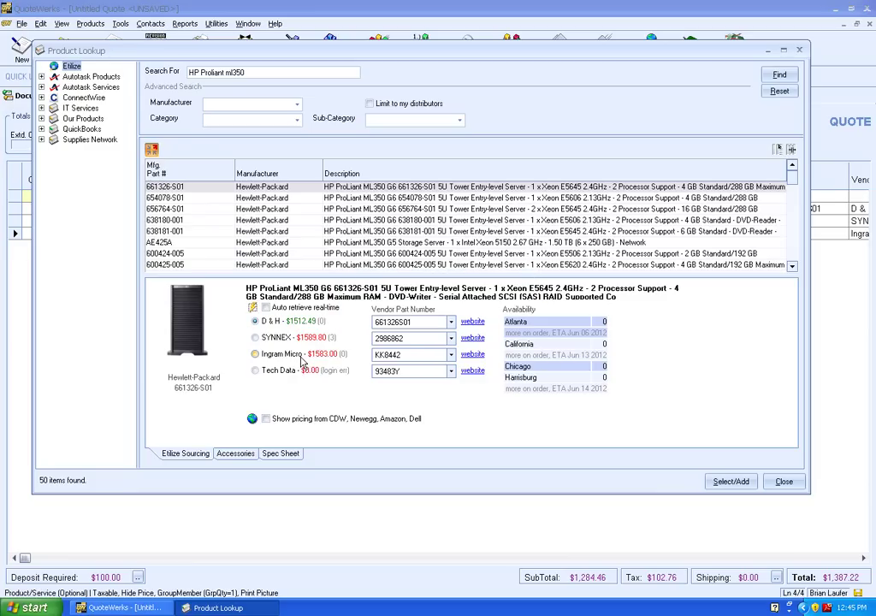
pyautogui.click(731, 484)
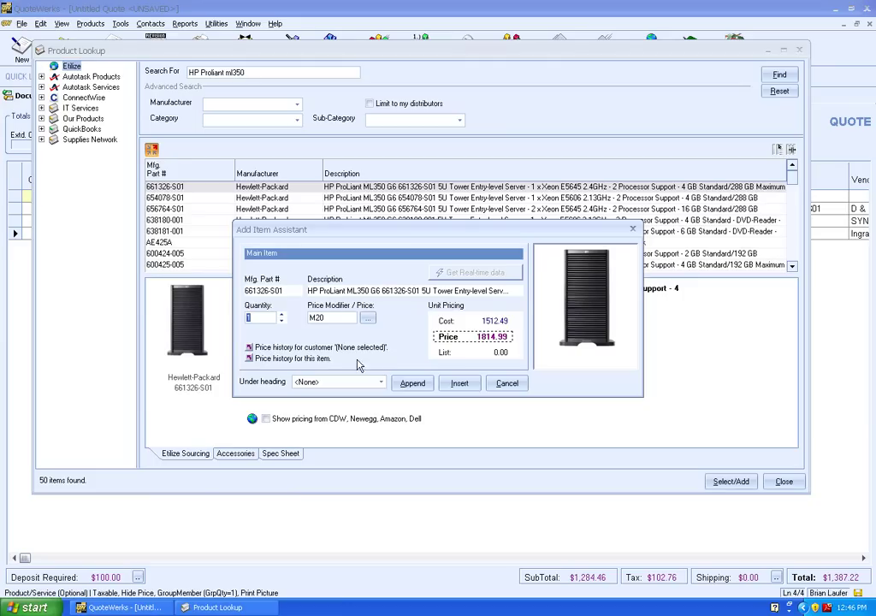
pyautogui.click(413, 383)
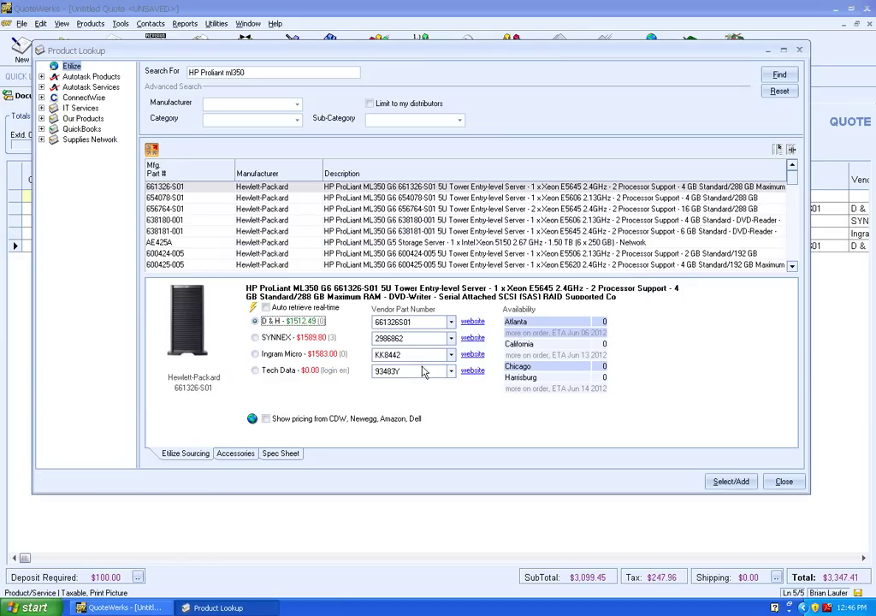
# Add the HP 16x DVD±RW drive from SYNNEX as an optional accessory ($82.72)
pyautogui.click(234, 455)
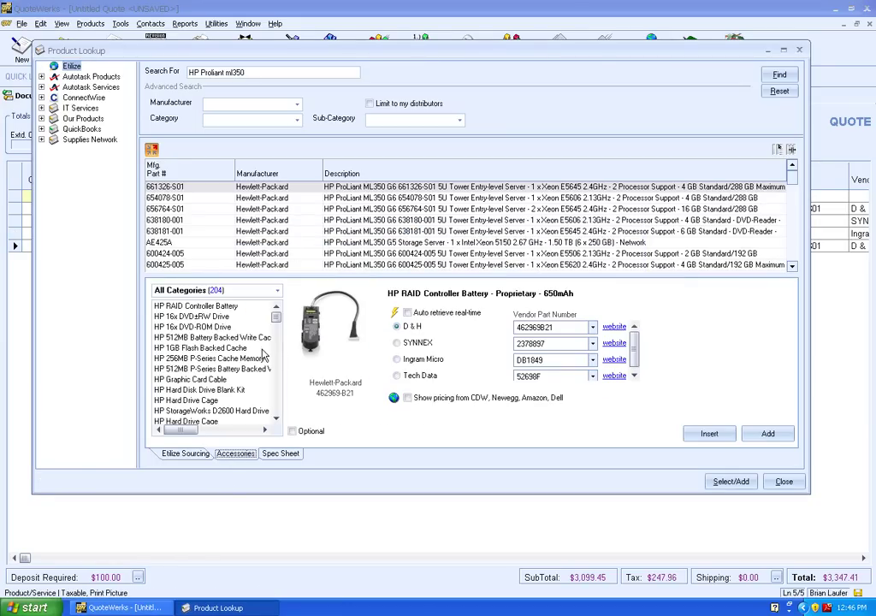
pyautogui.click(276, 291)
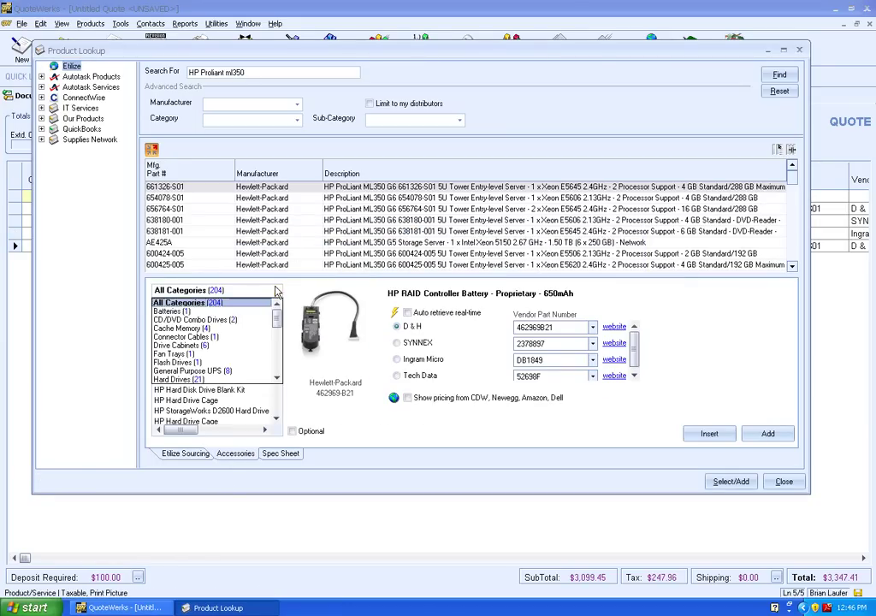
pyautogui.click(213, 320)
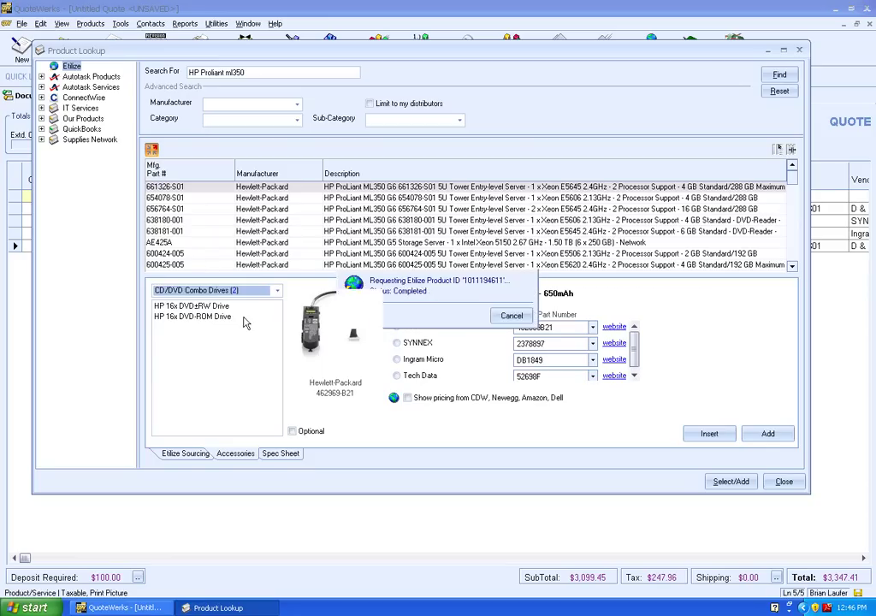
pyautogui.click(394, 315)
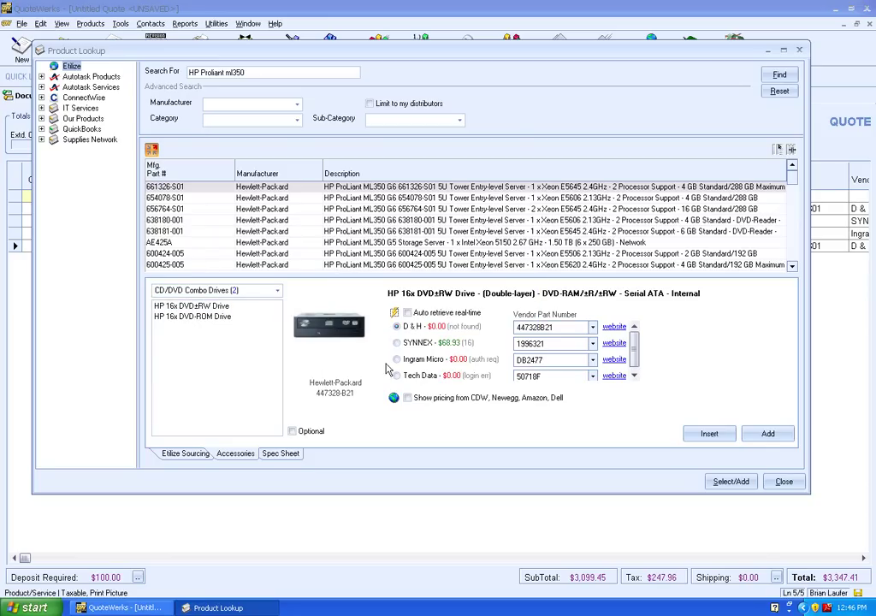
pyautogui.click(292, 432)
pyautogui.click(416, 345)
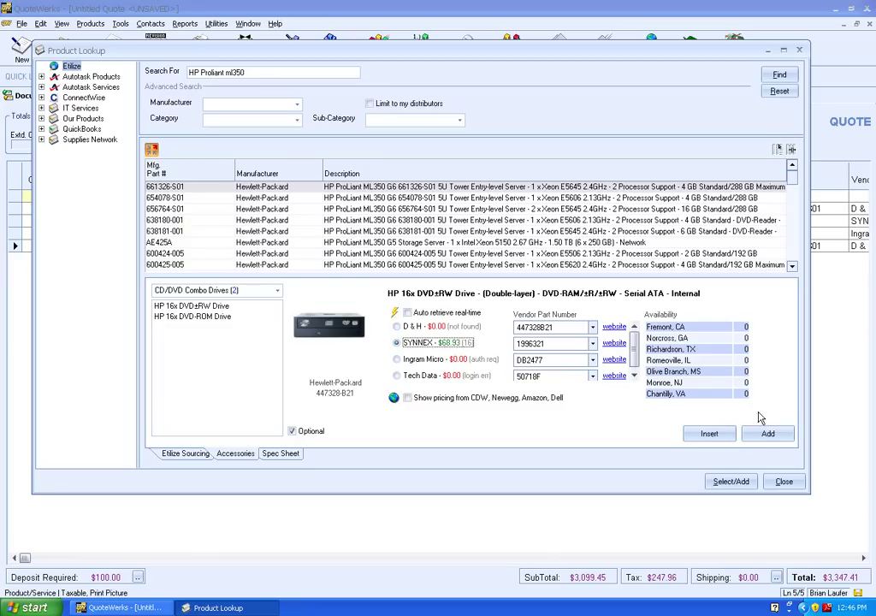
pyautogui.click(768, 434)
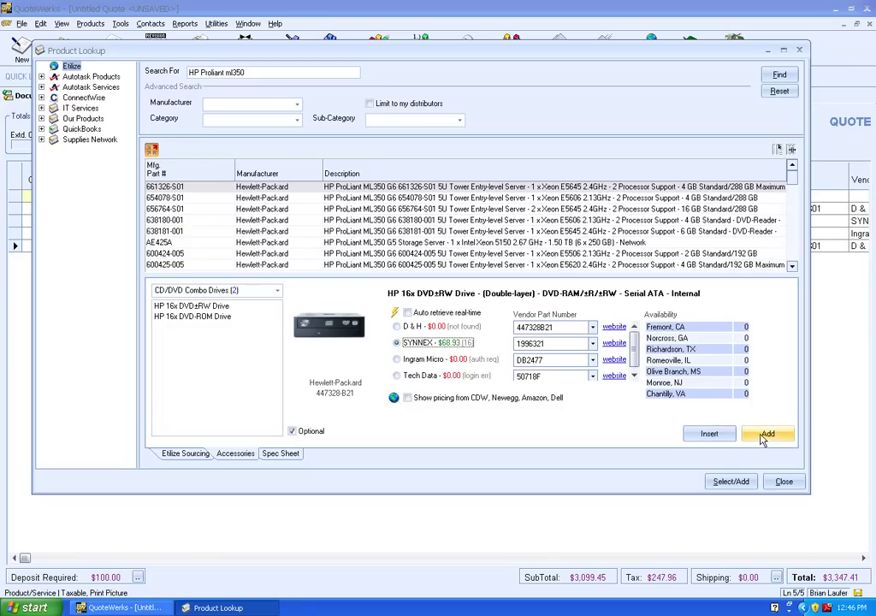
# Add the EH957A tape drive from Tape Drives accessories ($3,972.00)
pyautogui.click(276, 290)
pyautogui.moveTo(275, 307); pyautogui.dragTo(276, 373)
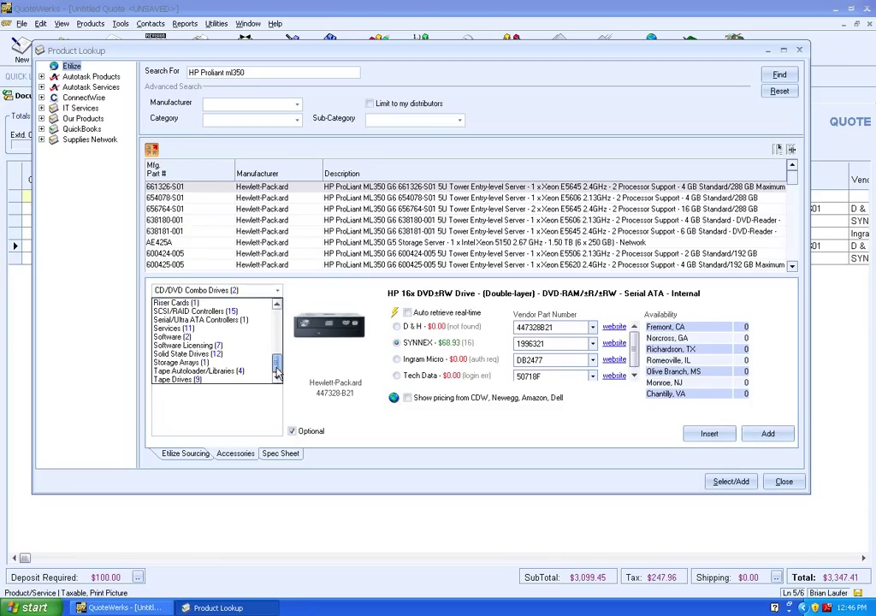
pyautogui.click(227, 380)
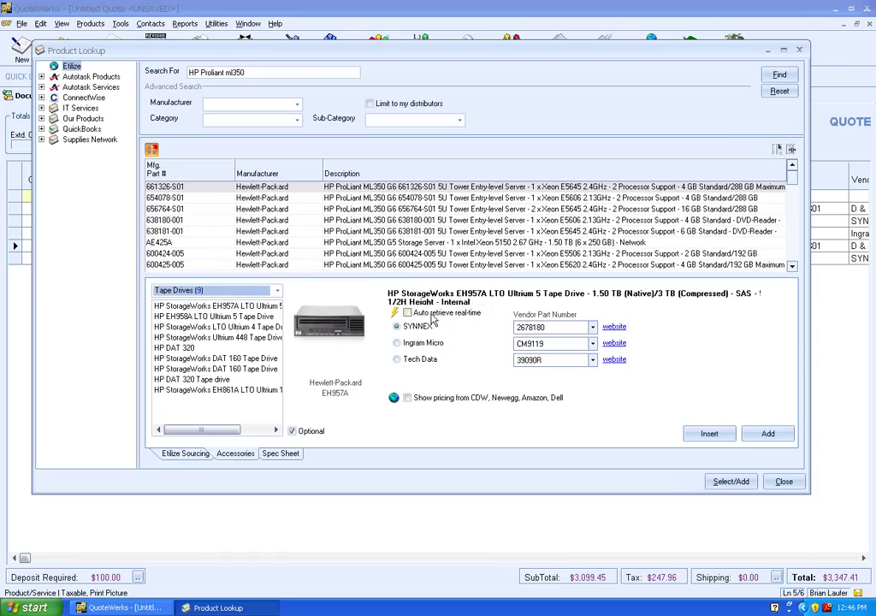
pyautogui.click(399, 343)
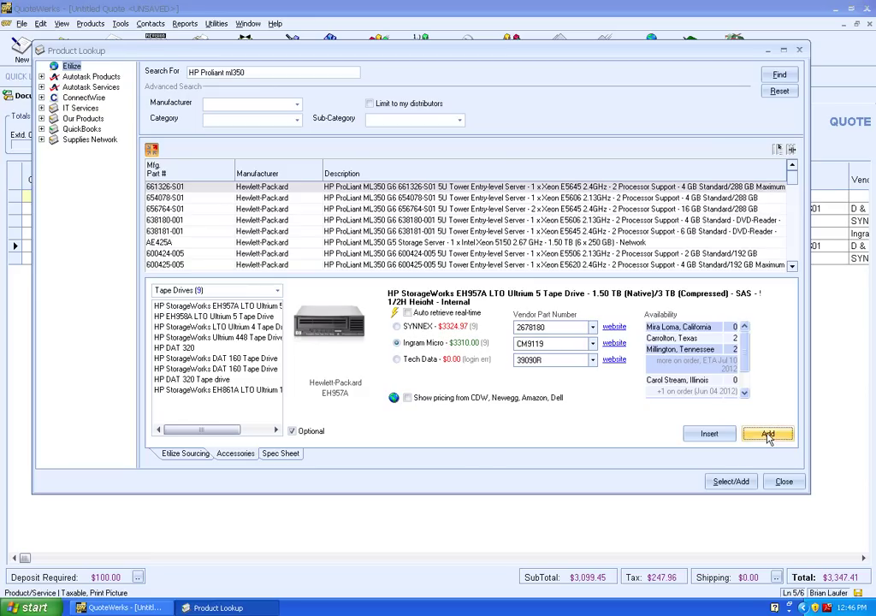
pyautogui.click(769, 435)
# Add the HP Care Pack from Ingram Micro under Services ($222.00), then close the lookup
pyautogui.click(277, 291)
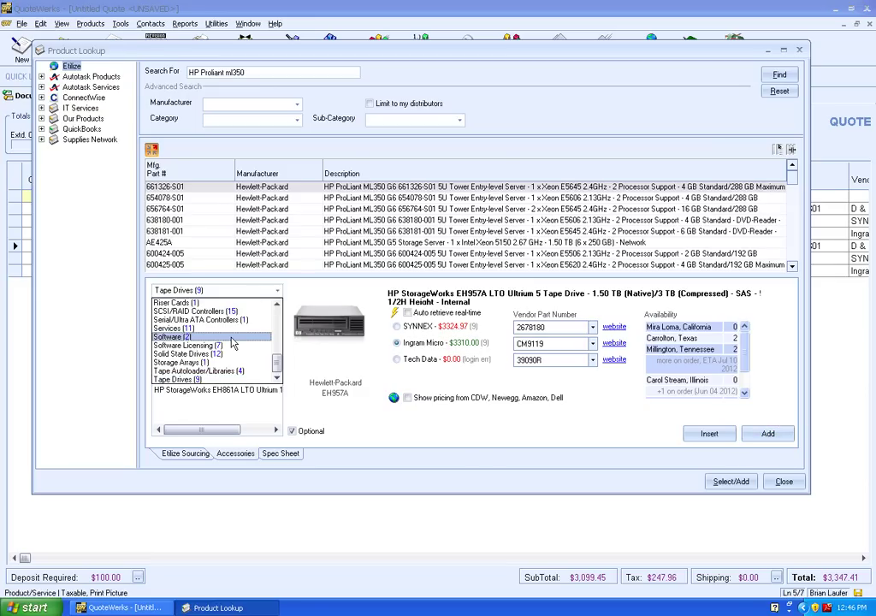
pyautogui.click(180, 328)
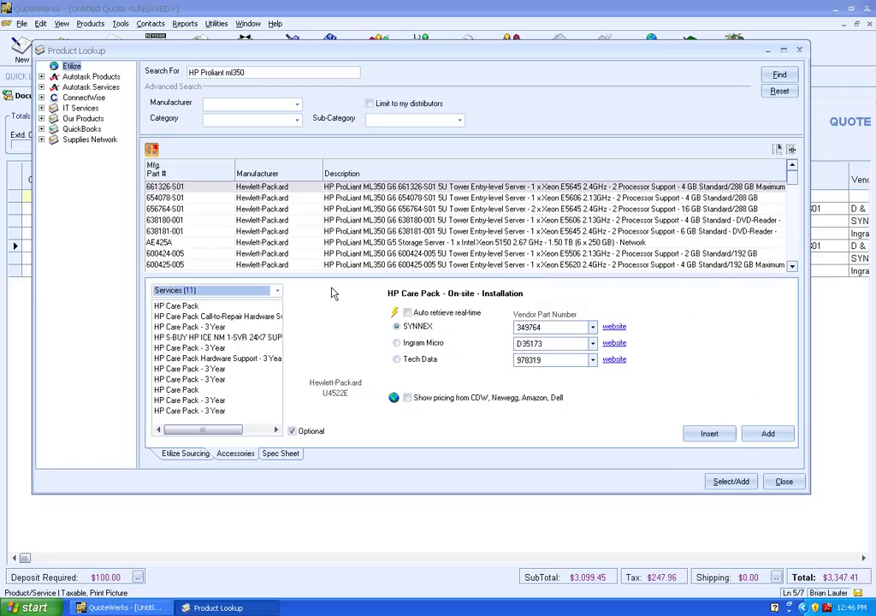
pyautogui.click(400, 315)
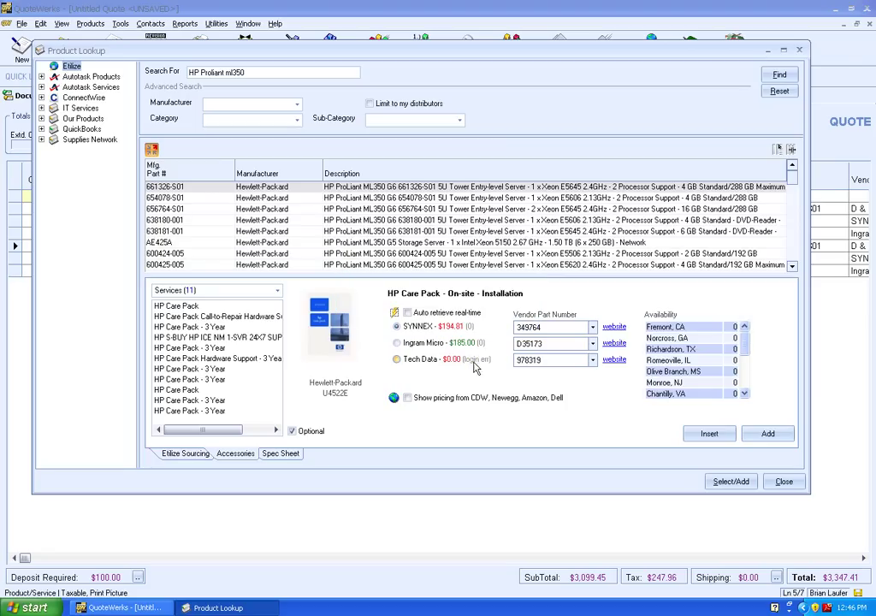
pyautogui.click(416, 345)
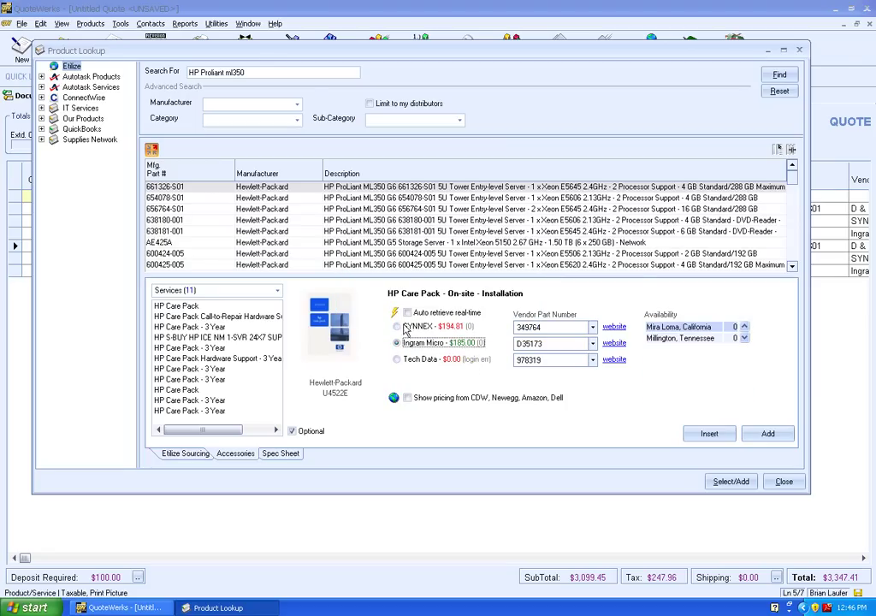
pyautogui.click(768, 435)
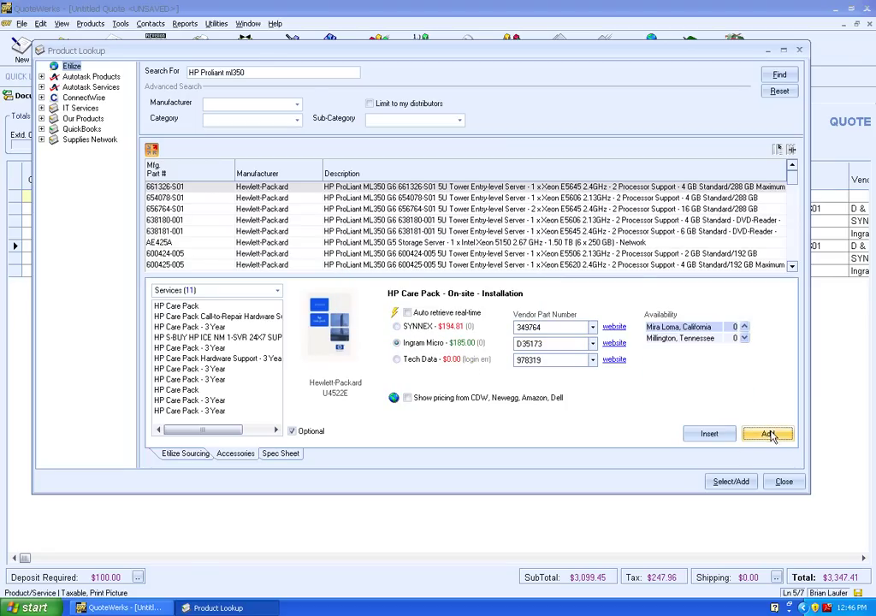
pyautogui.click(784, 482)
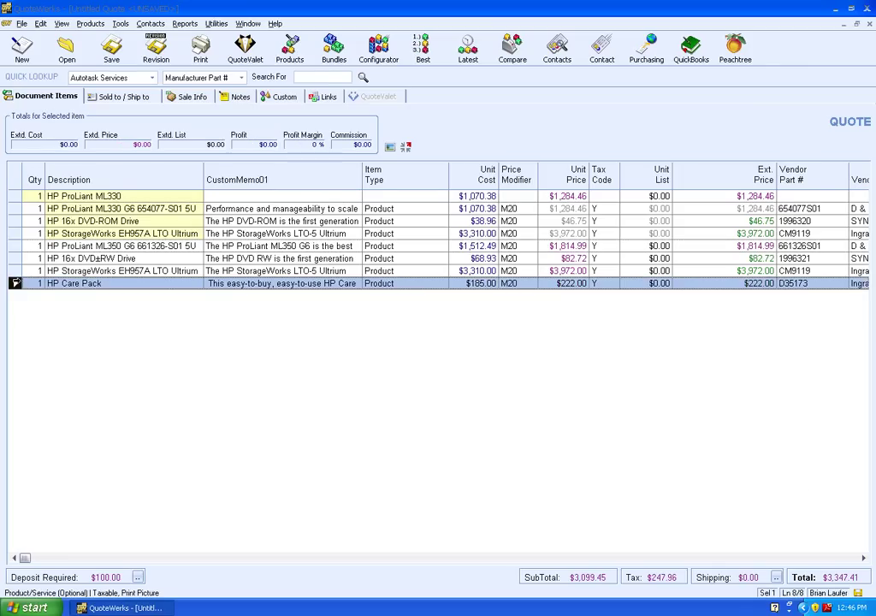
# Convert the ML350 server and its three accessory lines into a group
pyautogui.keyDown('shift'); pyautogui.click(16, 246); pyautogui.keyUp('shift')
pyautogui.rightClick(19, 246)
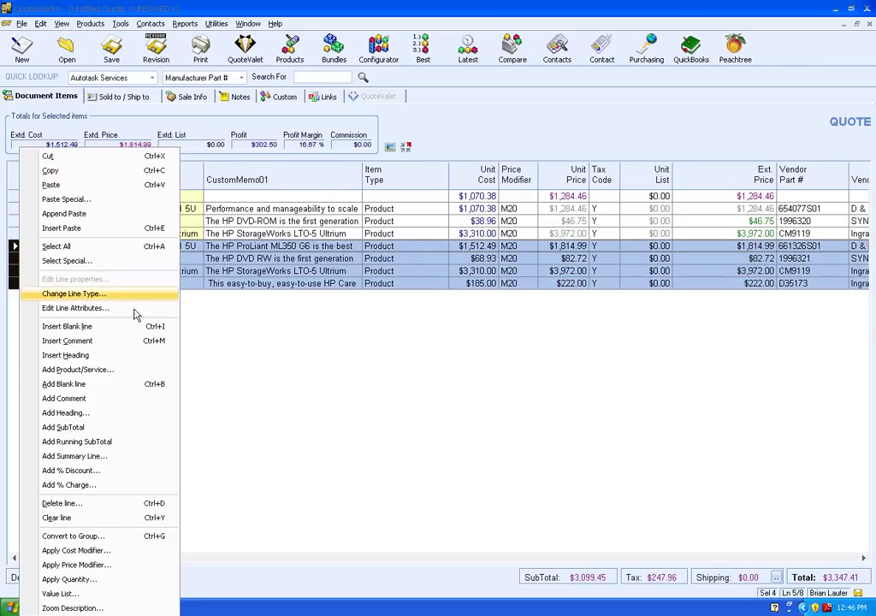
pyautogui.click(131, 535)
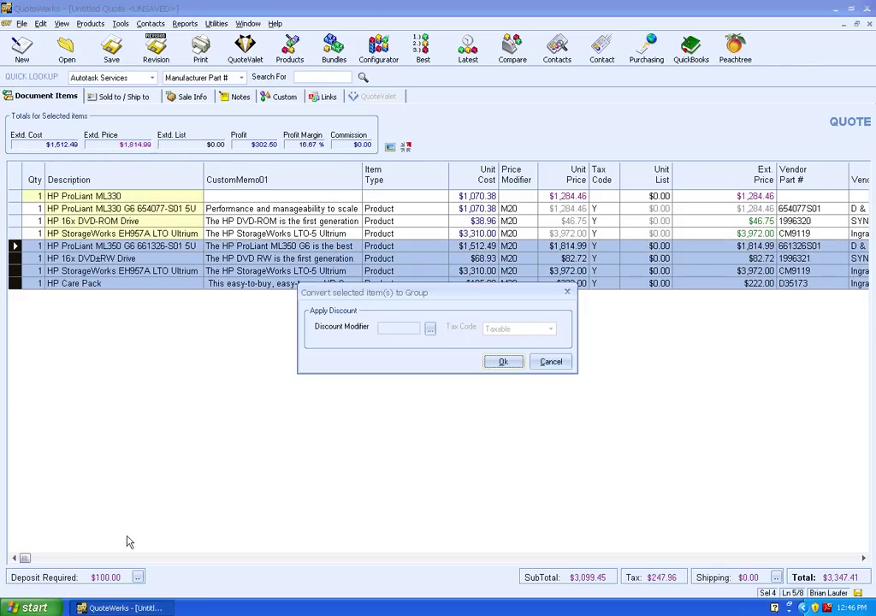
pyautogui.click(502, 363)
# Name the new group header 'HP ProLiant ML350' in its description
pyautogui.doubleClick(120, 258)
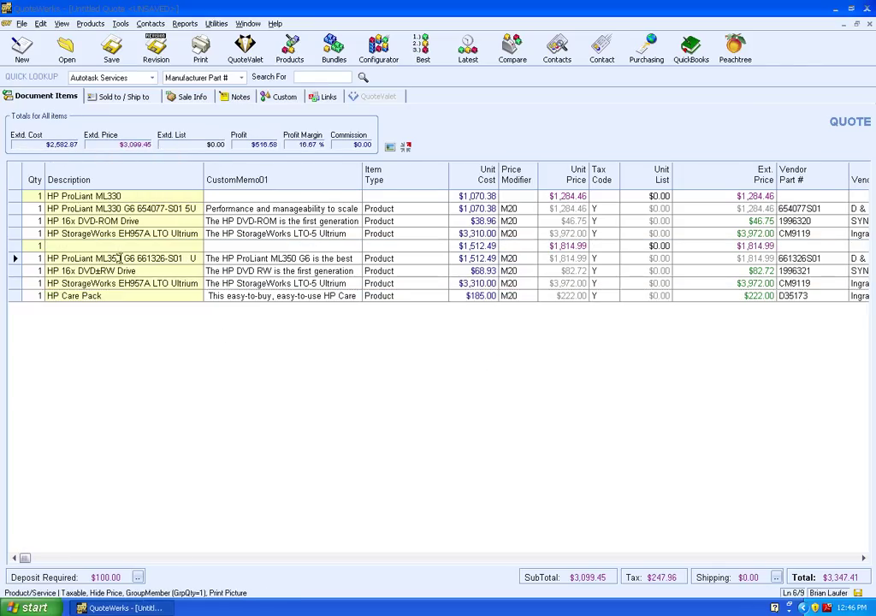
pyautogui.click(63, 246)
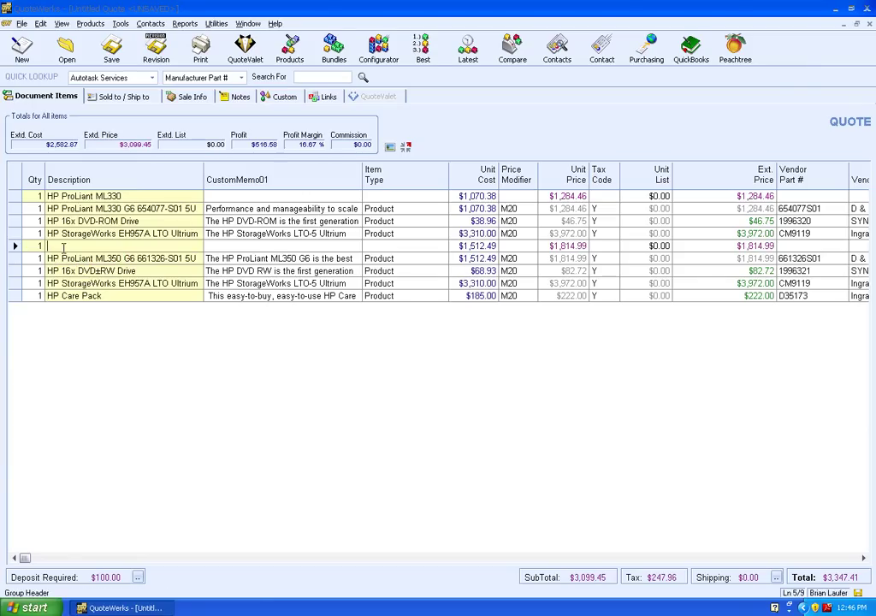
pyautogui.write('HP ProLiant ML350')
pyautogui.click(86, 253)
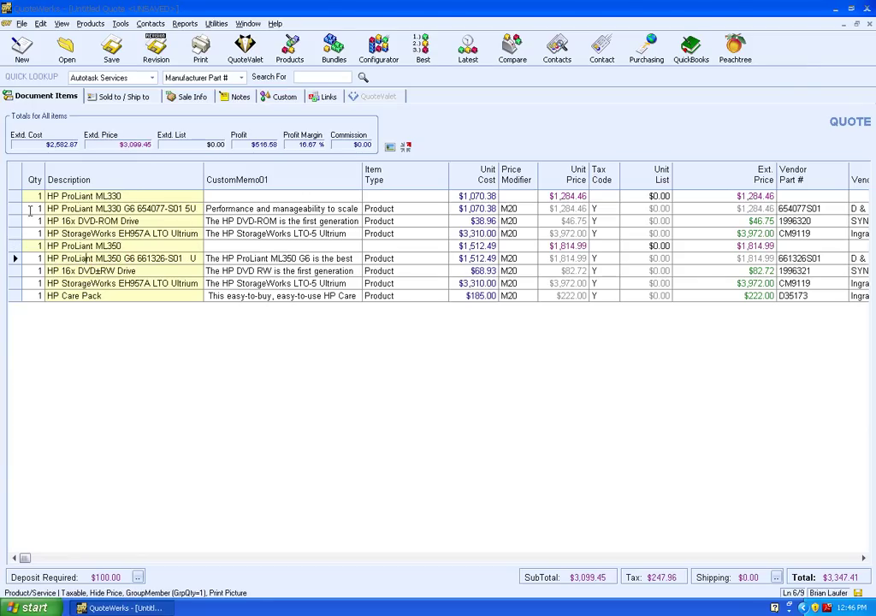
pyautogui.click(78, 196)
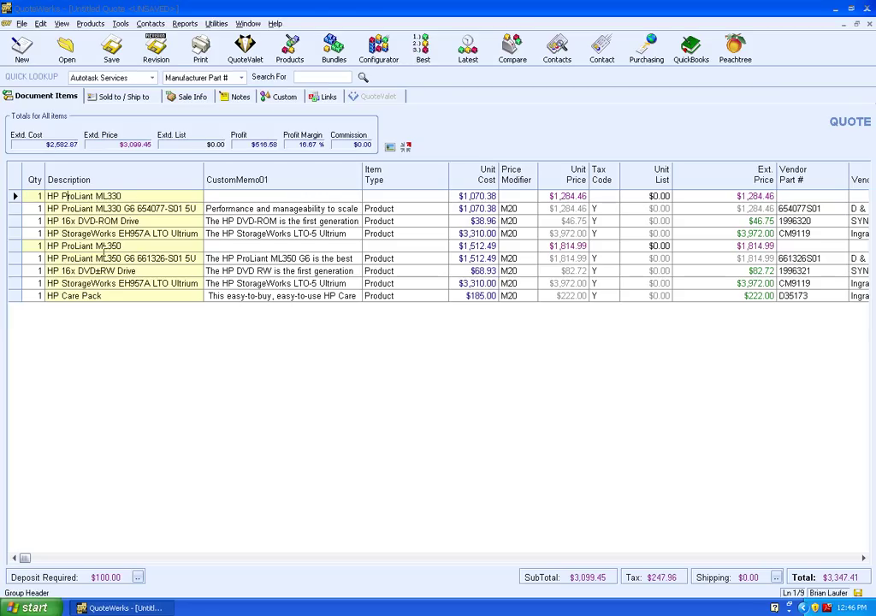
pyautogui.click(38, 247)
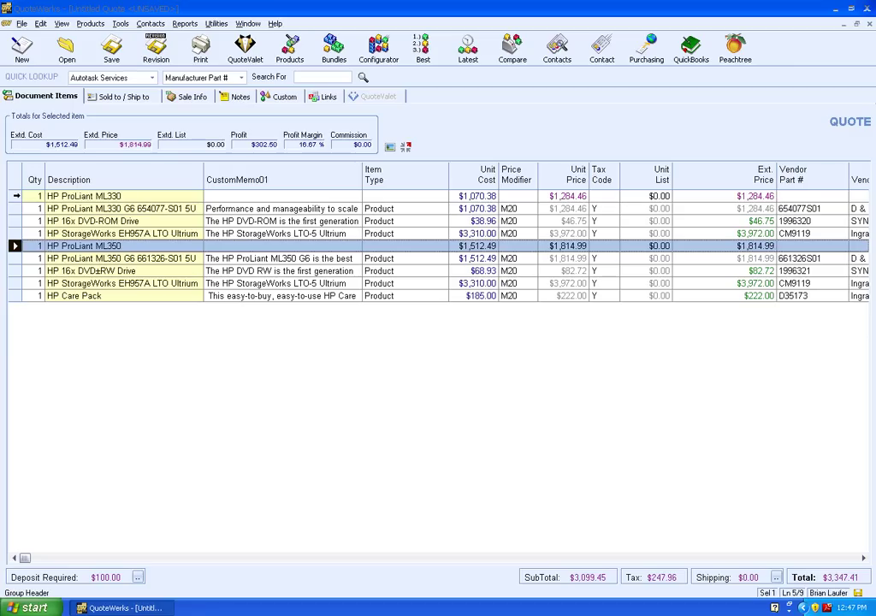
# Make both server group headers optional in exclusive group 'Server', with ML330 selected by default
pyautogui.keyDown('ctrl'); pyautogui.click(16, 196); pyautogui.keyUp('ctrl')
pyautogui.rightClick(15, 196)
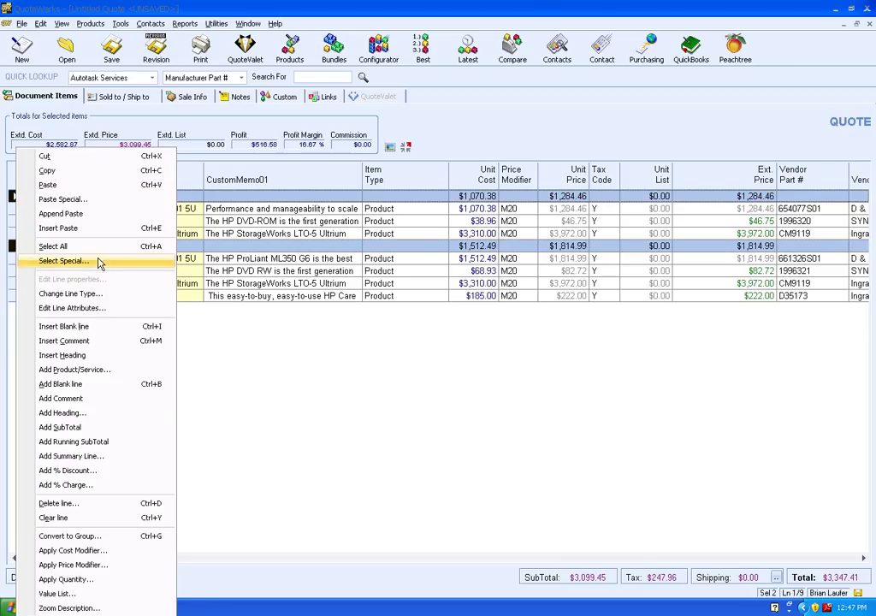
pyautogui.click(103, 308)
pyautogui.click(443, 181)
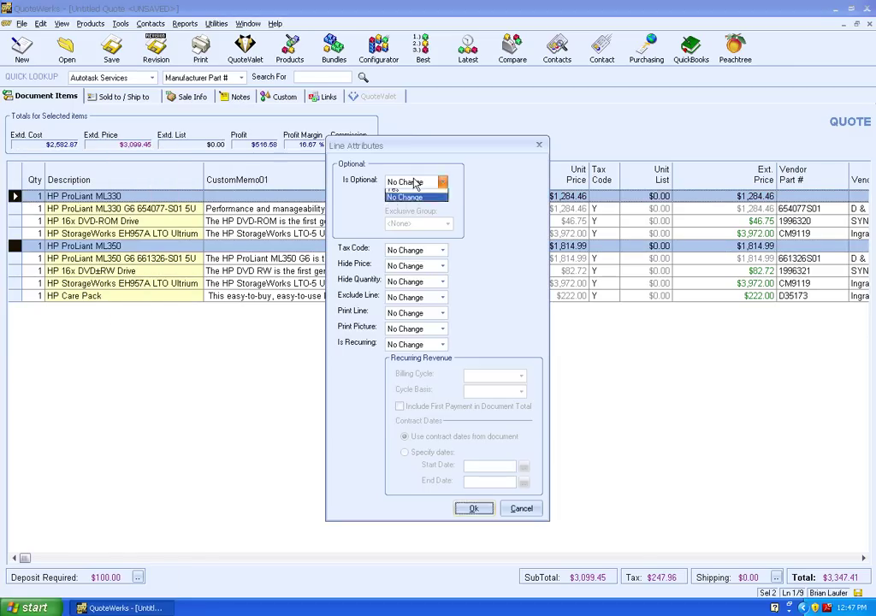
pyautogui.click(403, 197)
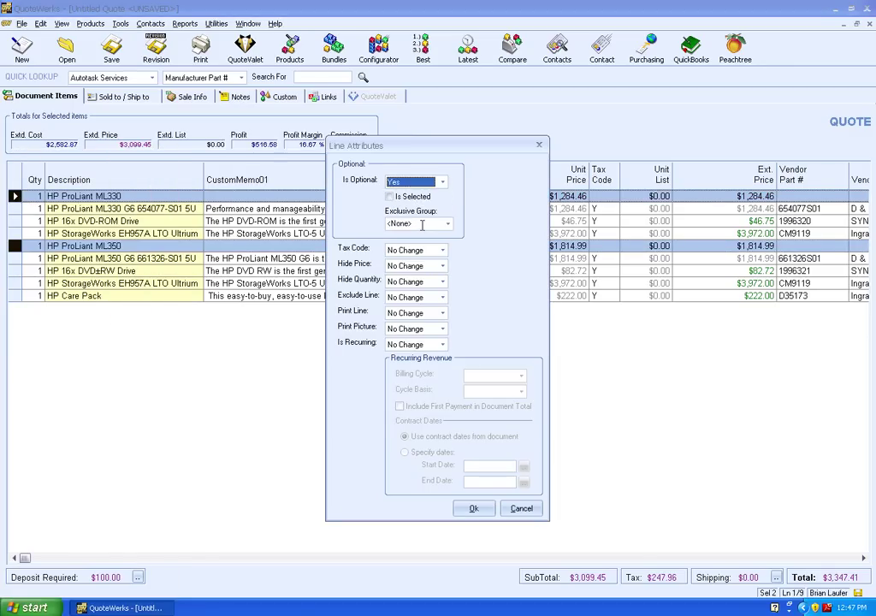
pyautogui.click(423, 224)
pyautogui.write('Server')
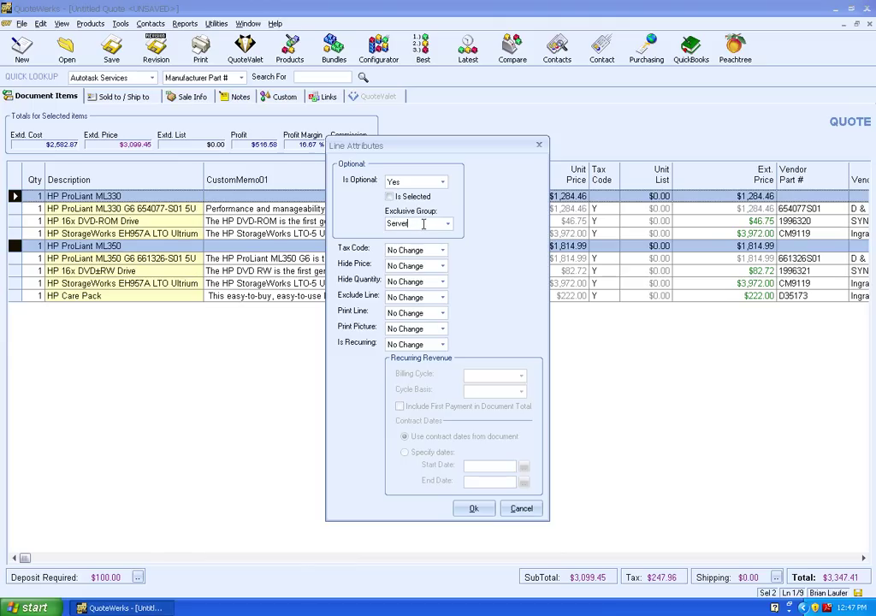
pyautogui.click(389, 196)
pyautogui.click(473, 508)
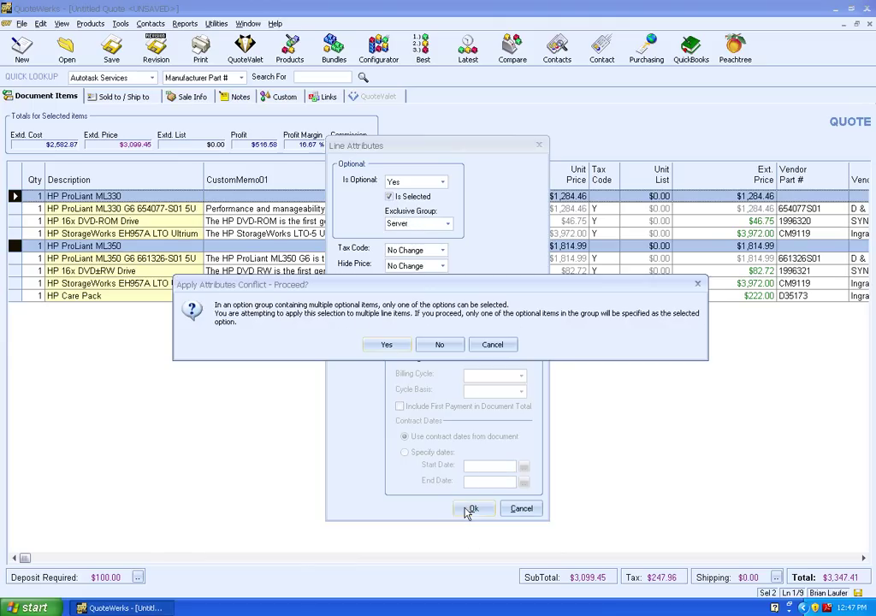
pyautogui.click(377, 344)
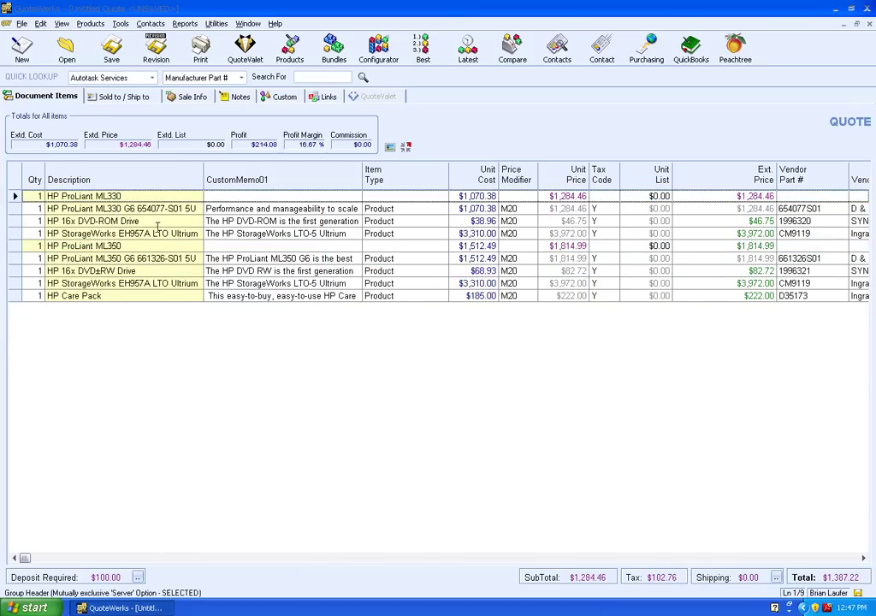
# Insert a 'Server Options' heading line above the first quote row
pyautogui.rightClick(120, 196)
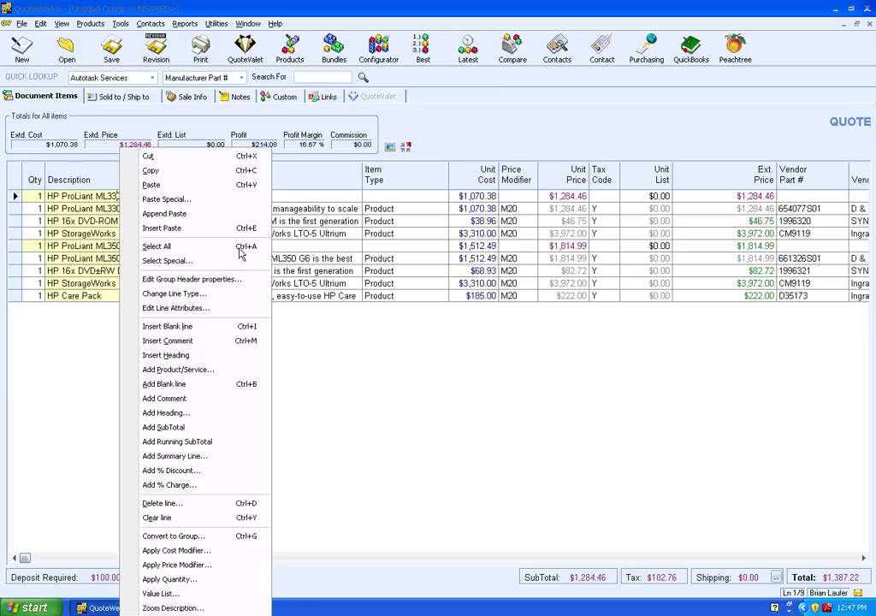
pyautogui.click(227, 357)
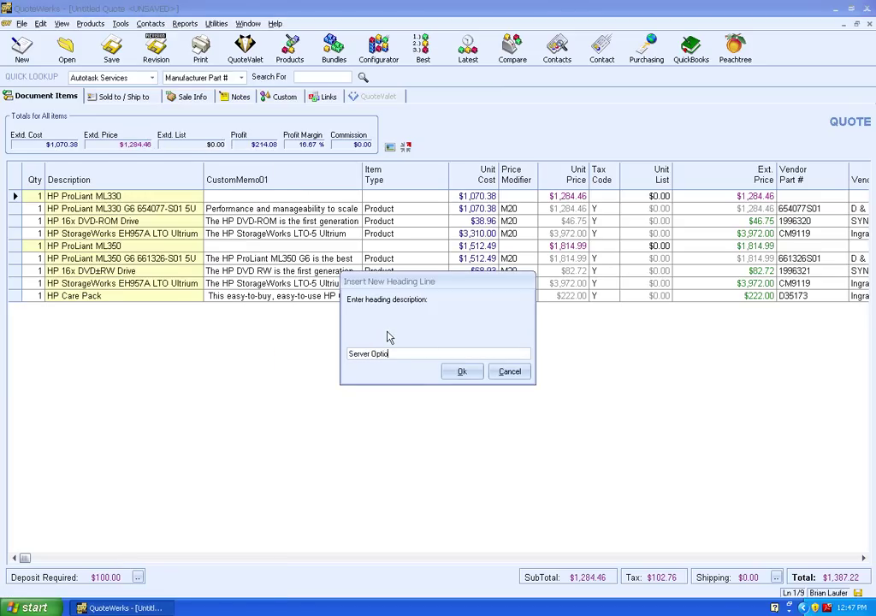
pyautogui.click(459, 373)
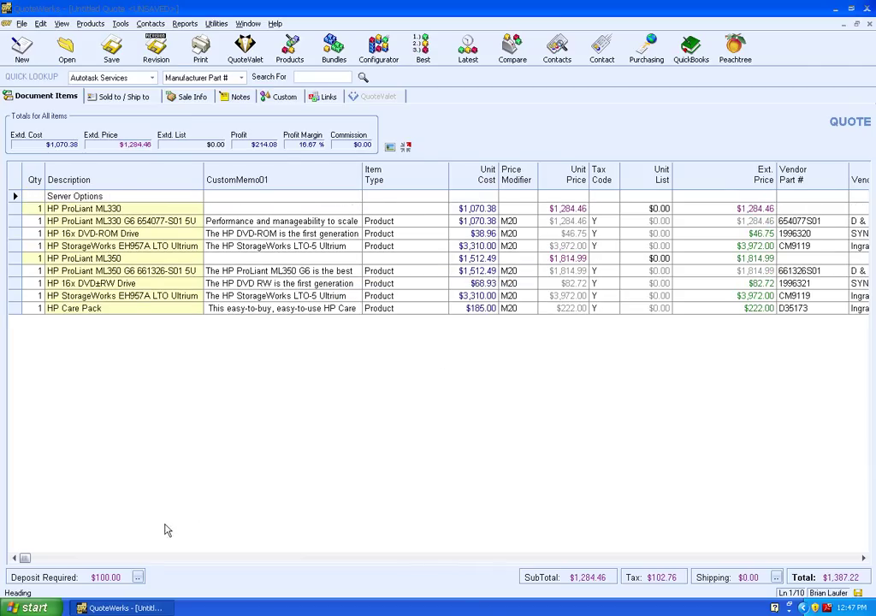
# Change the deposit from a fixed $100.00 to 50 percent of the document, now $693.61
pyautogui.click(138, 579)
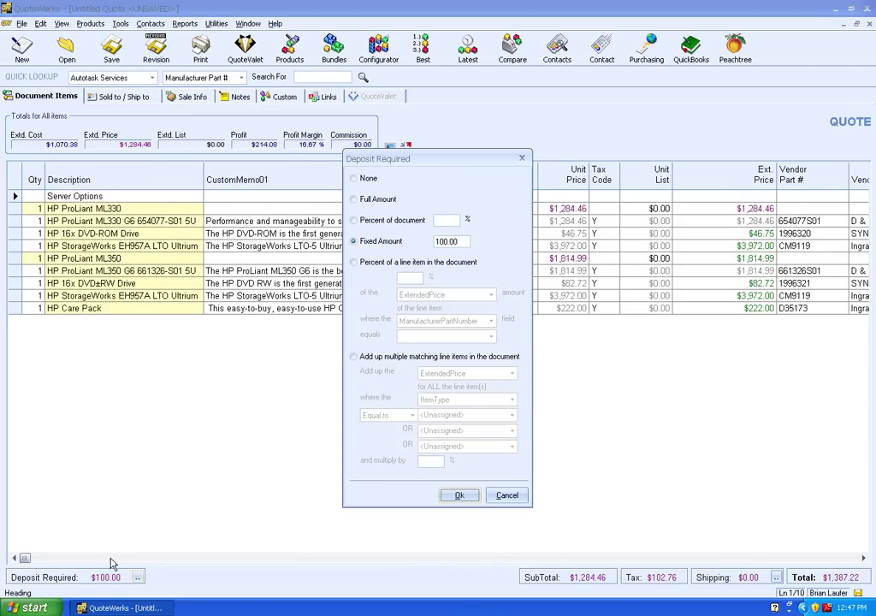
pyautogui.click(392, 221)
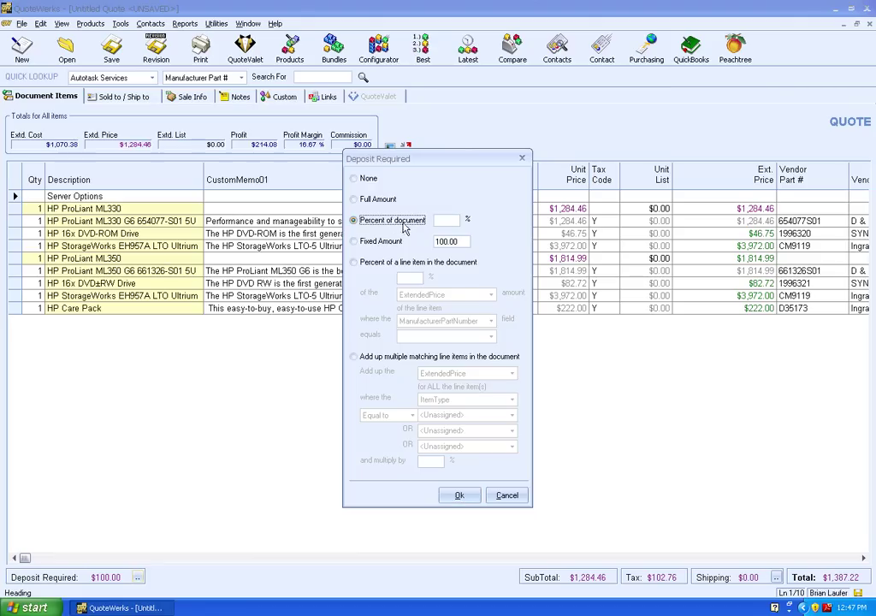
pyautogui.click(459, 222)
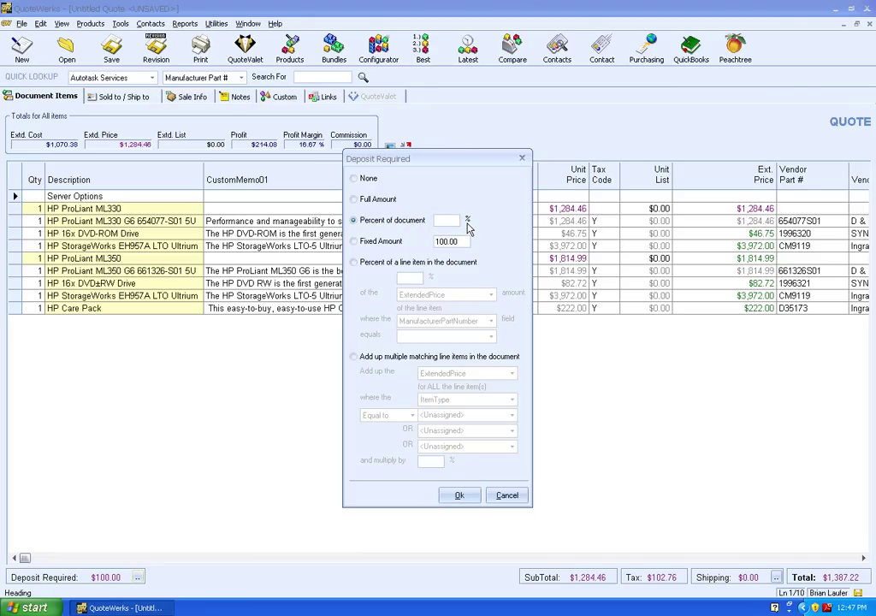
pyautogui.write('50')
pyautogui.click(456, 495)
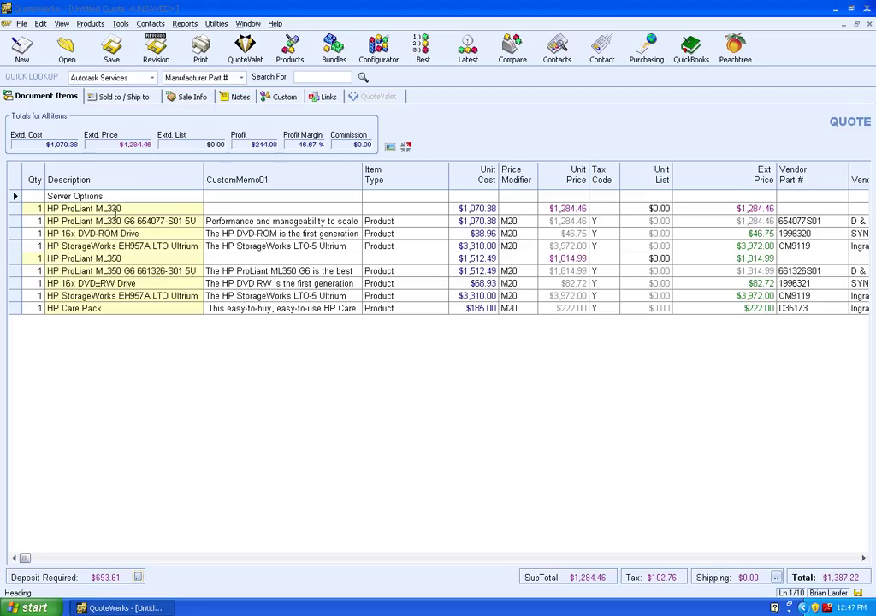
# Save the quote as a document template named 'Server Options' with QuoteValet Mobile publishing ticked
pyautogui.click(21, 24)
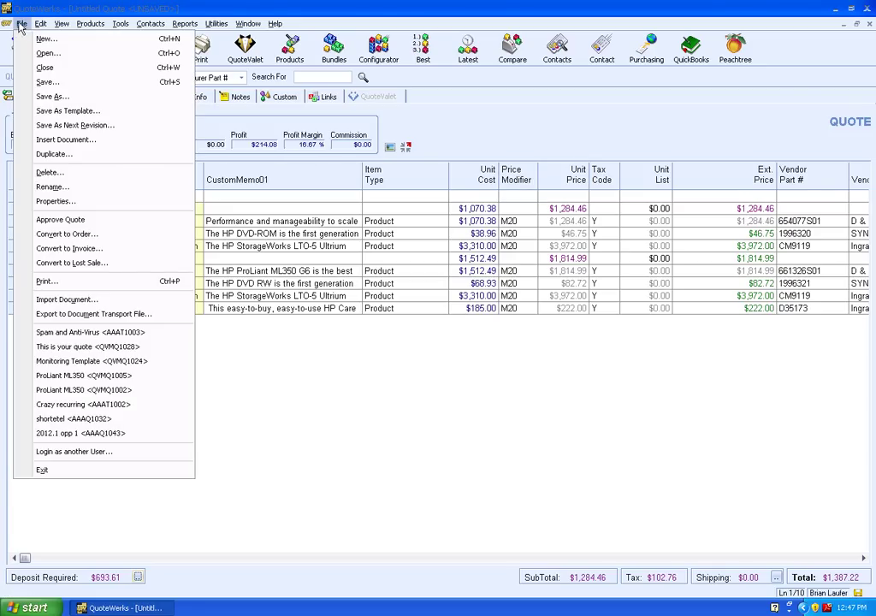
pyautogui.click(60, 112)
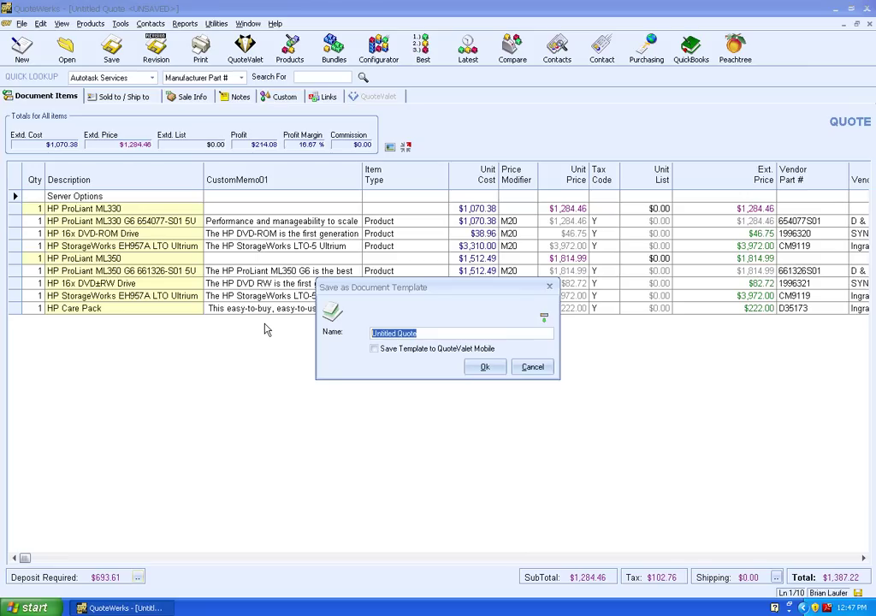
pyautogui.write('Server Options')
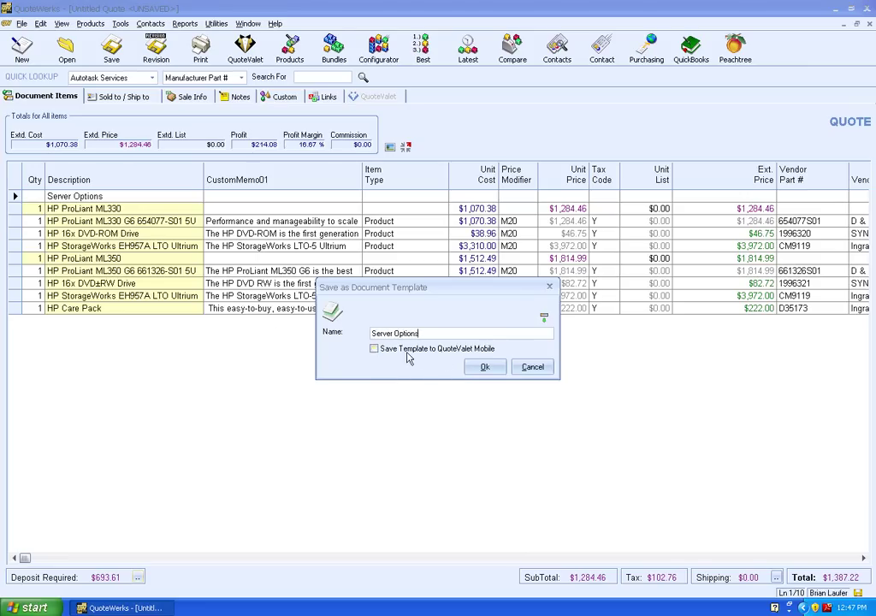
pyautogui.click(376, 351)
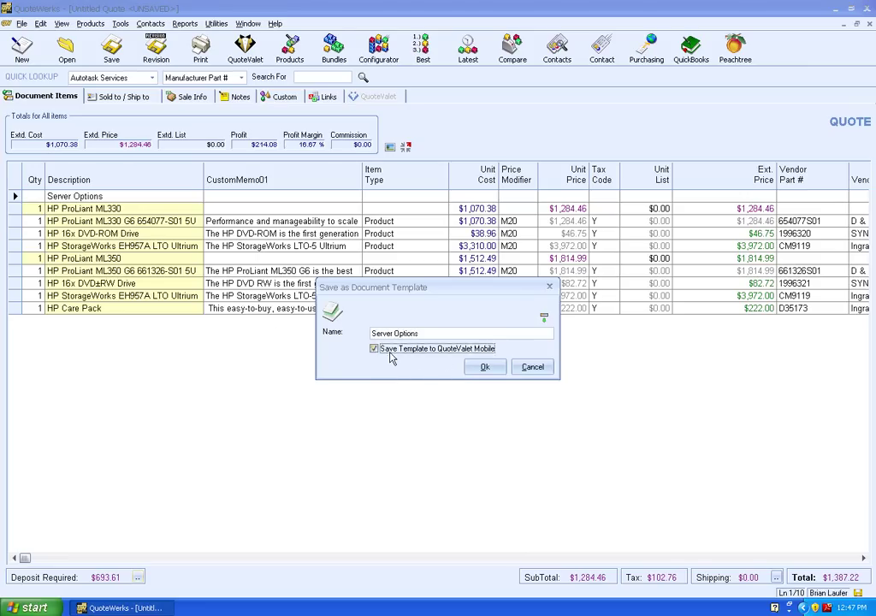
pyautogui.click(476, 370)
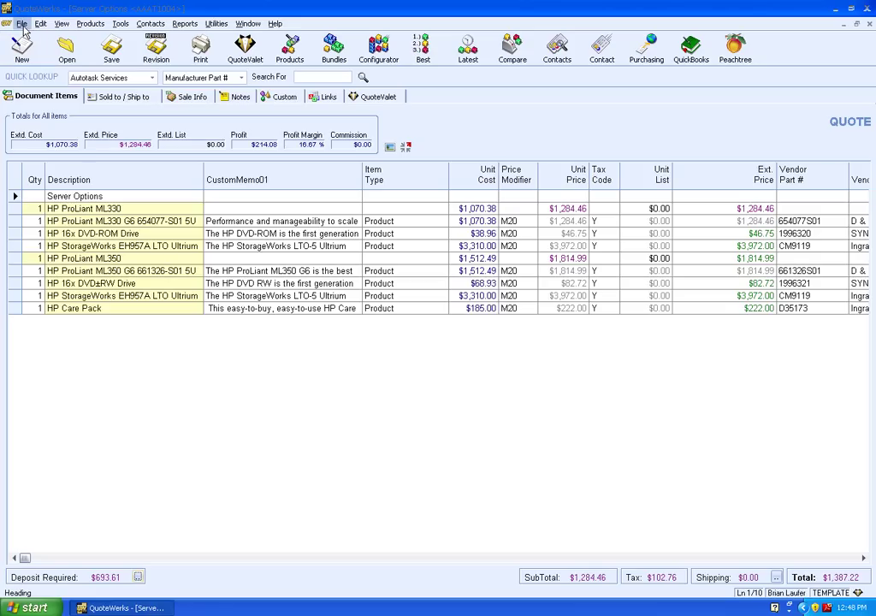
# Open the Spam and Anti-Virus template from the refreshed All Templates list
pyautogui.click(22, 24)
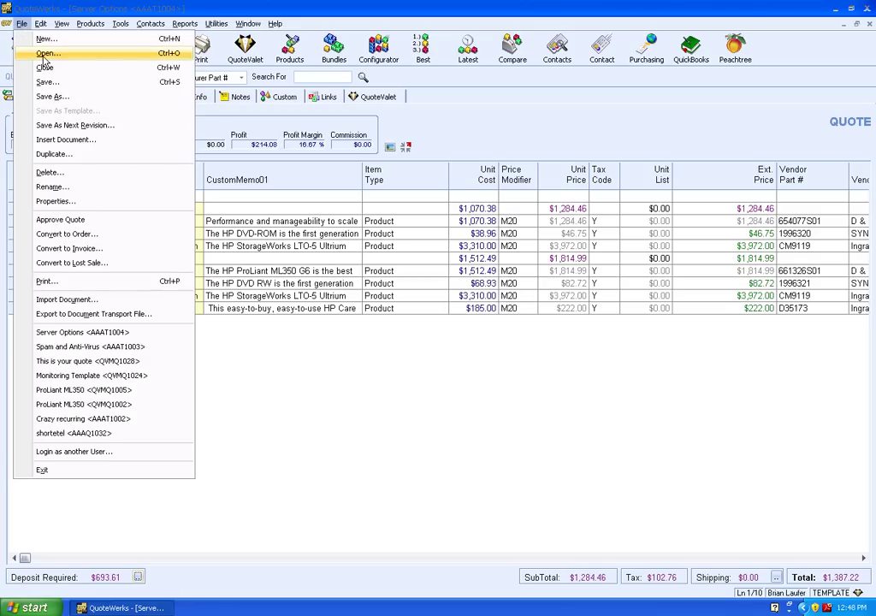
pyautogui.click(45, 54)
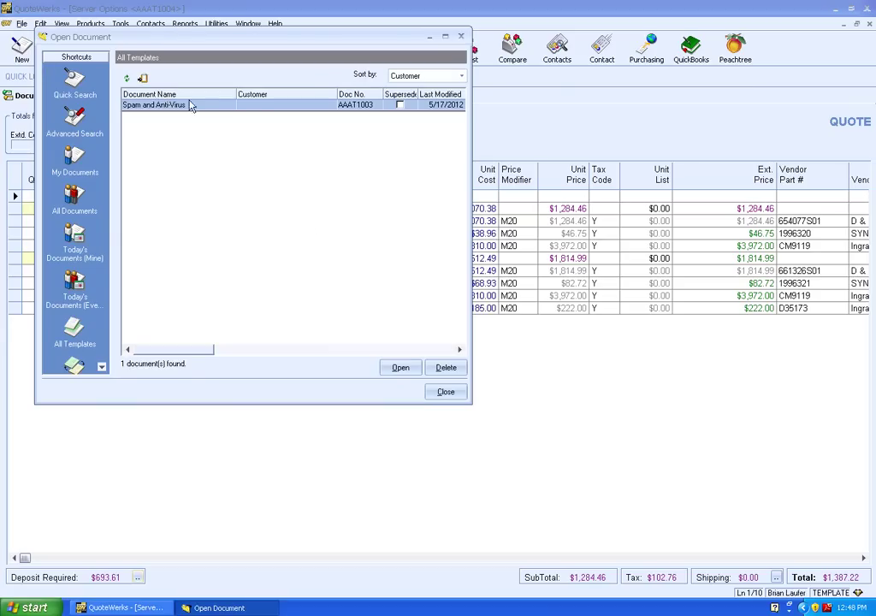
pyautogui.click(127, 80)
pyautogui.click(128, 115)
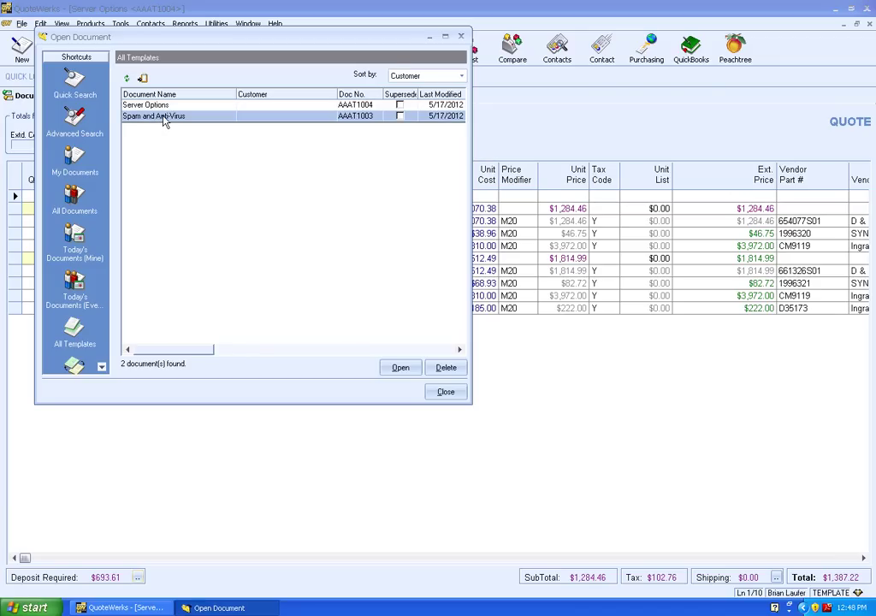
pyautogui.doubleClick(164, 121)
# Re-save the Spam and Anti-Virus template with Save Template to QuoteValet Mobile ticked
pyautogui.click(22, 23)
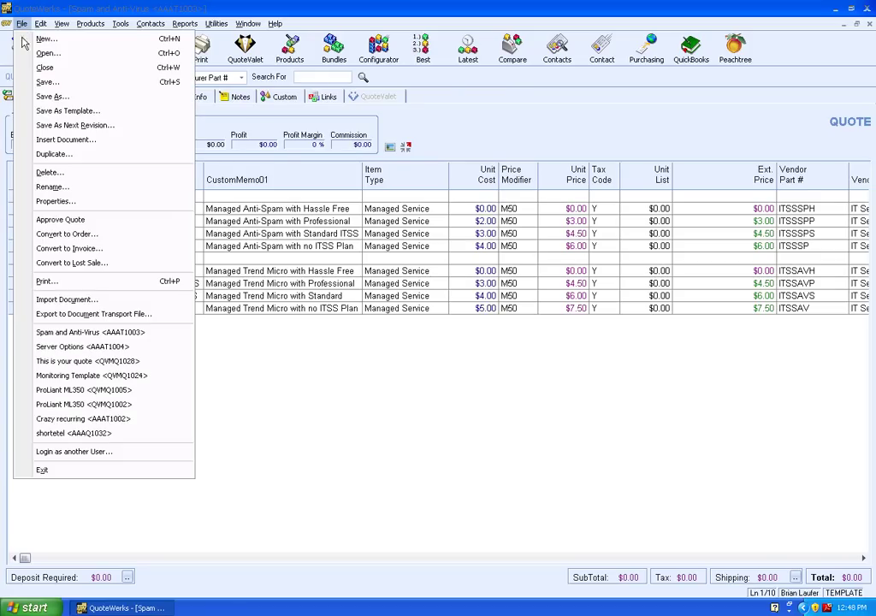
pyautogui.click(47, 82)
pyautogui.click(364, 338)
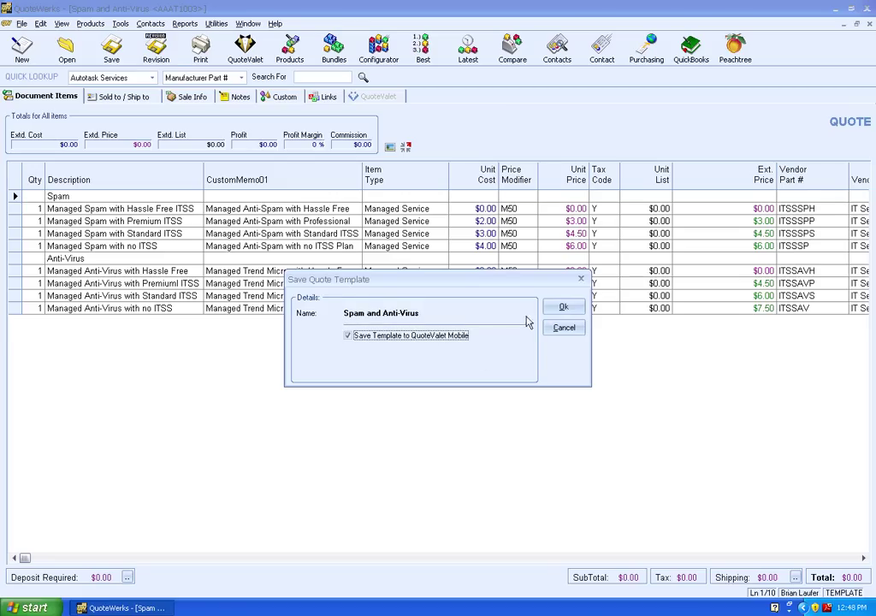
pyautogui.click(564, 310)
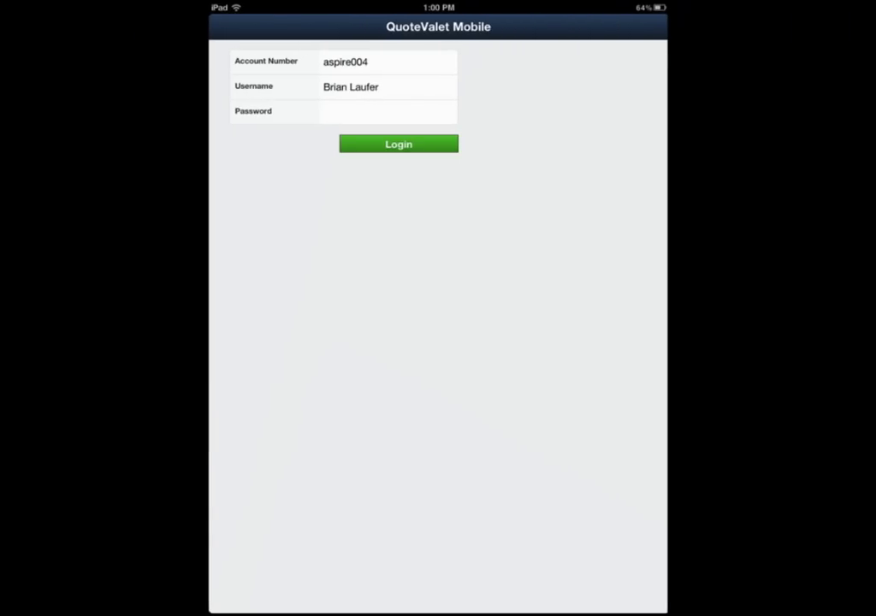
# Sign in to QuoteValet Mobile with the account password
pyautogui.click(387, 111)
pyautogui.write('password')
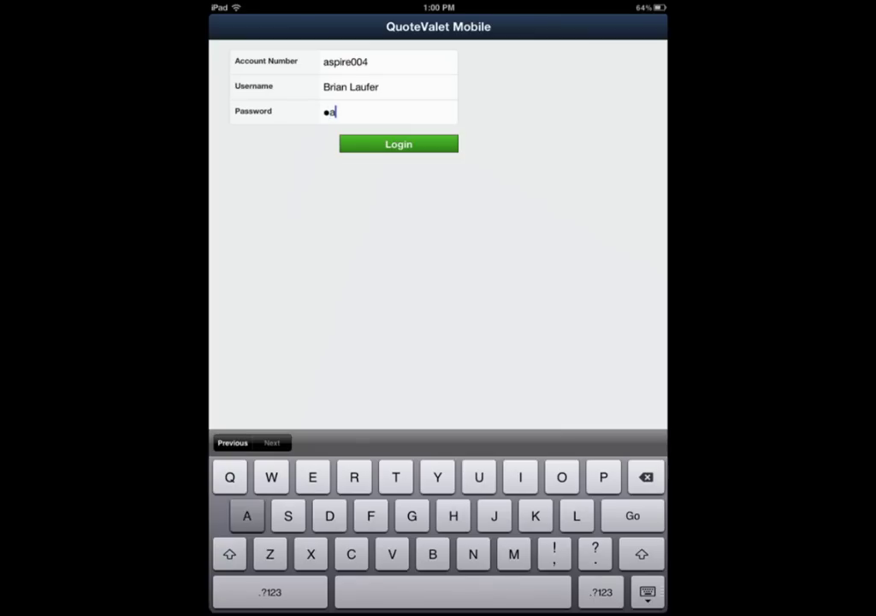
pyautogui.press('Return')
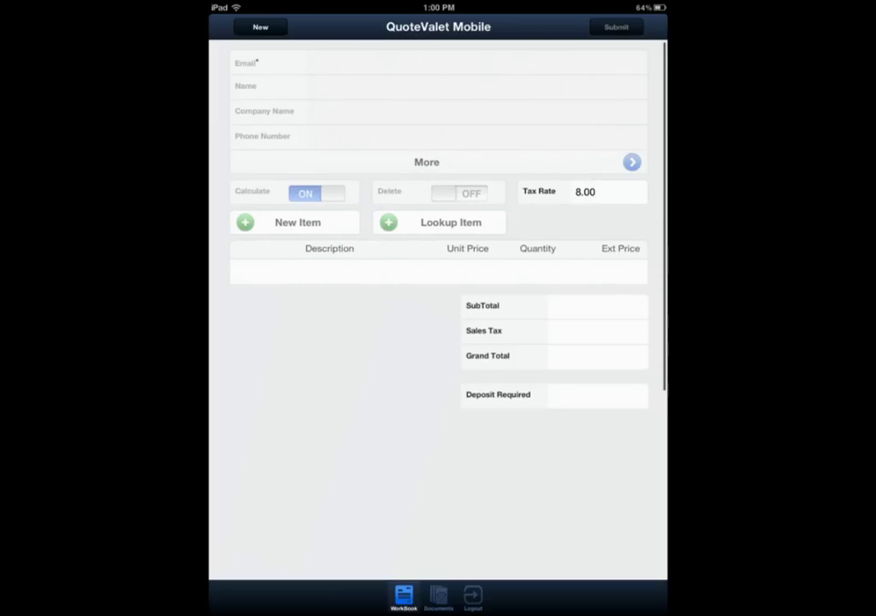
# Start a new quote from the Server Options template and review its alternative servers
pyautogui.click(260, 26)
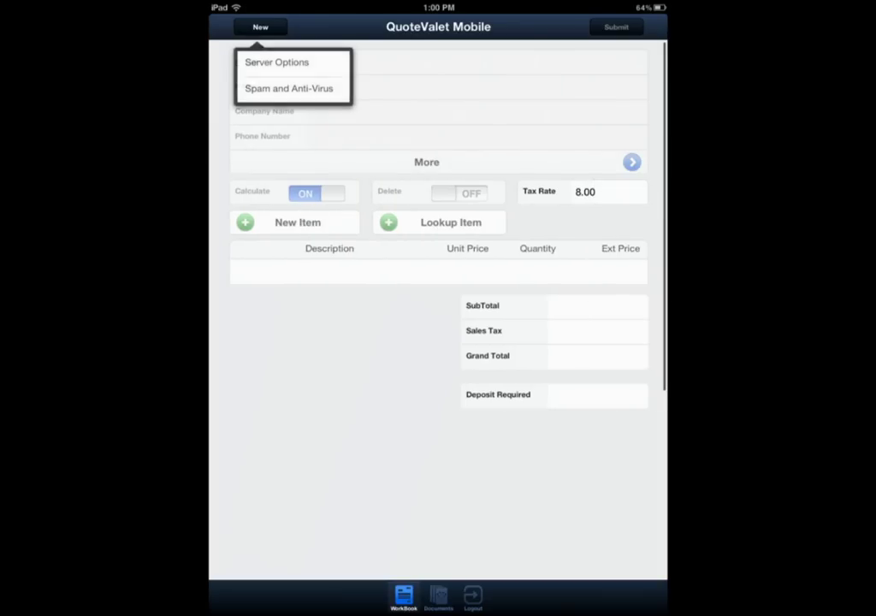
pyautogui.click(277, 62)
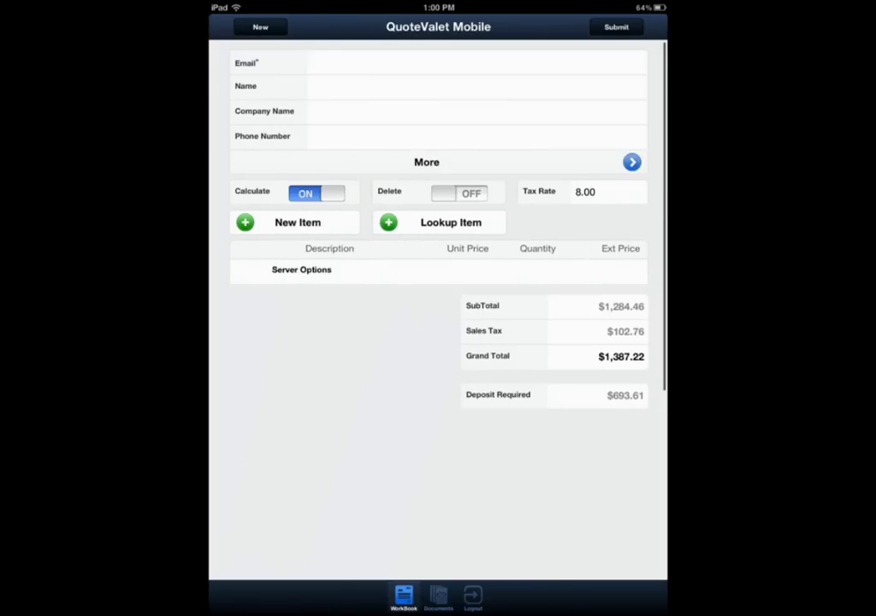
pyautogui.scroll(-8, 438, 342)
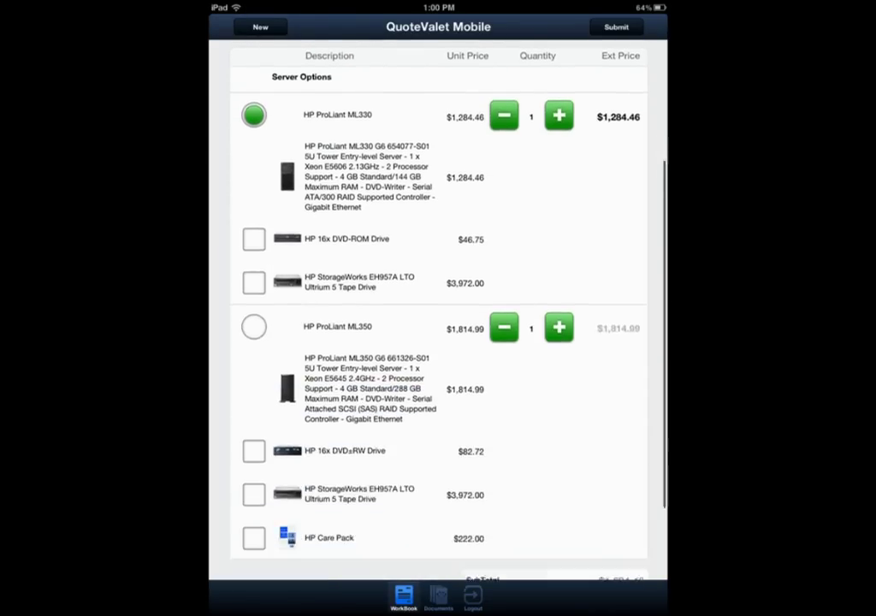
pyautogui.scroll(10, 438, 343)
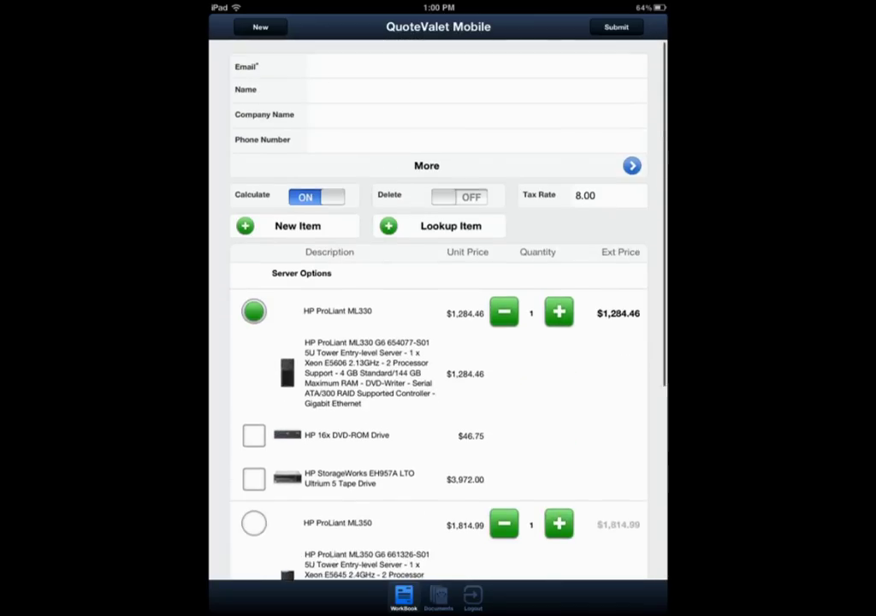